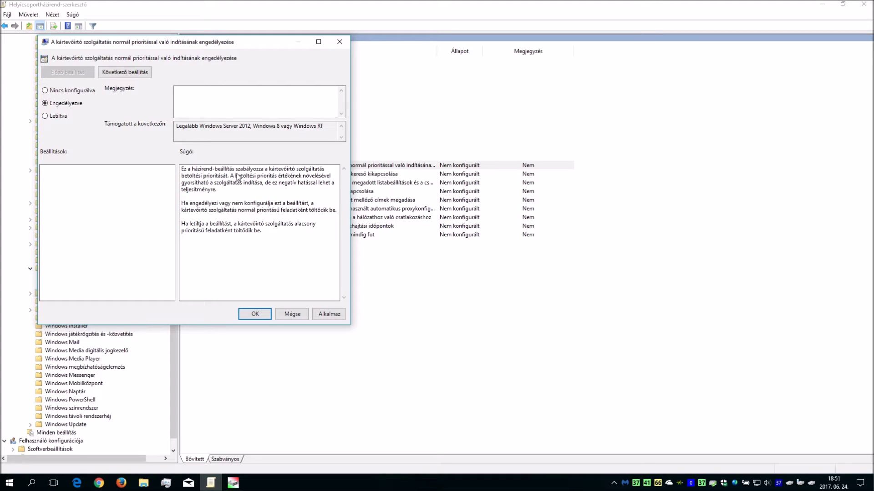
Discard the open priority policy edit and set the policy "A Windows Defender víruskereső kikapcsolása" to Letiltva
{"action": "left_click", "coordinate": [291, 314]}
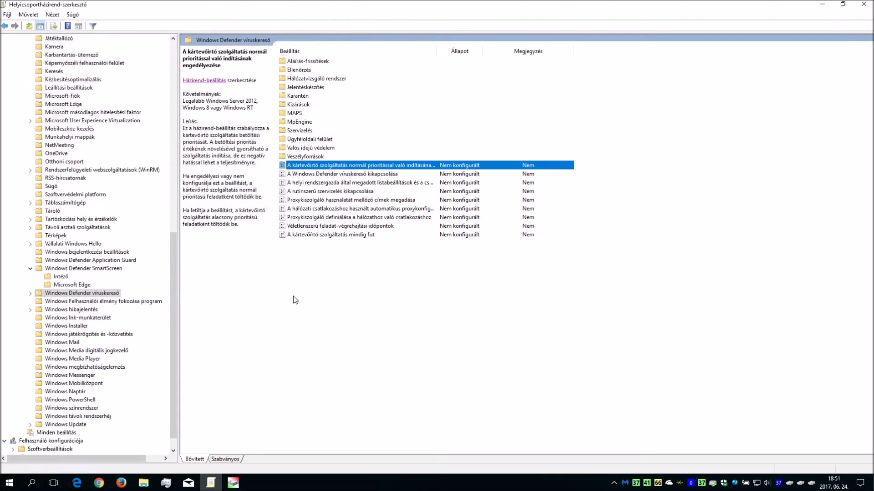
{"action": "left_click", "coordinate": [322, 175]}
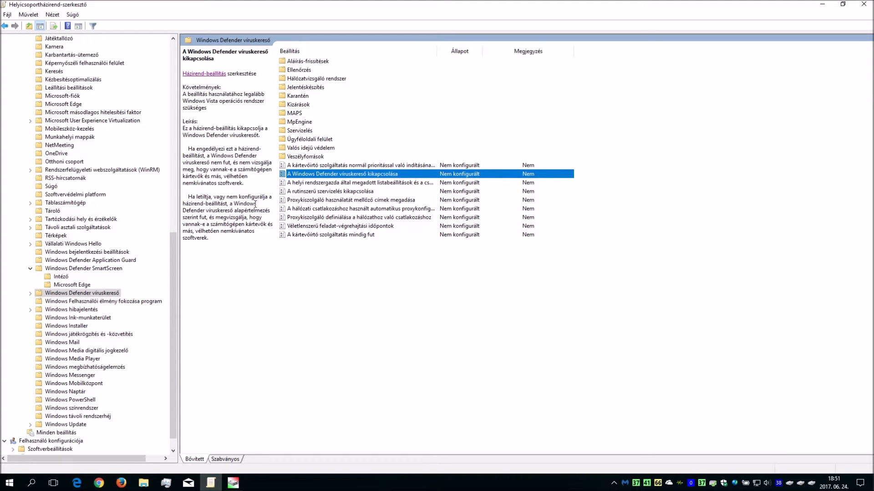
{"action": "right_click", "coordinate": [288, 177]}
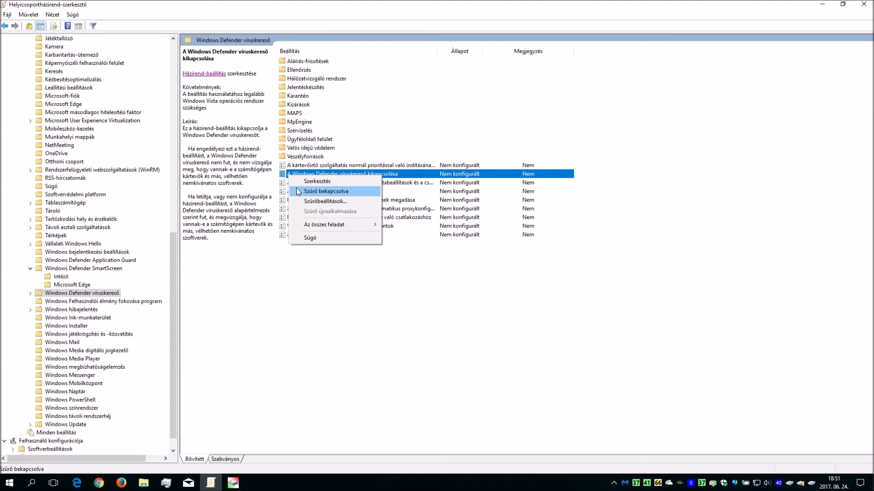
{"action": "left_click", "coordinate": [408, 179]}
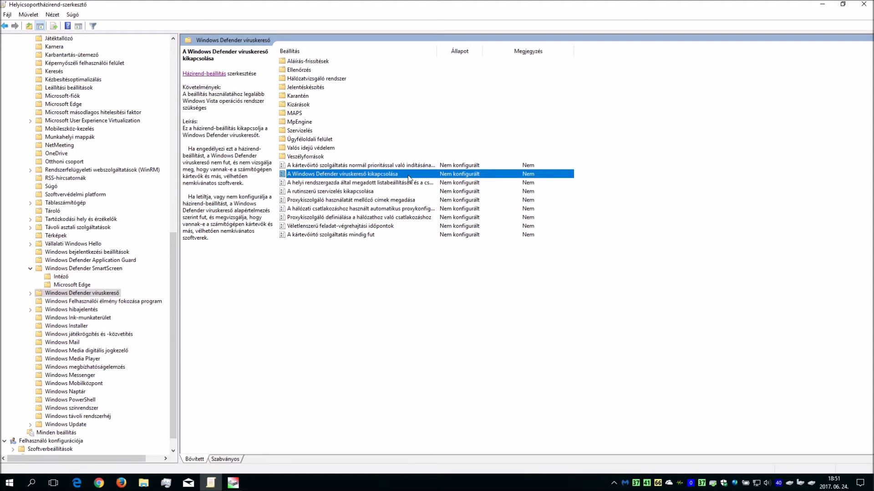
{"action": "double_click", "coordinate": [407, 176]}
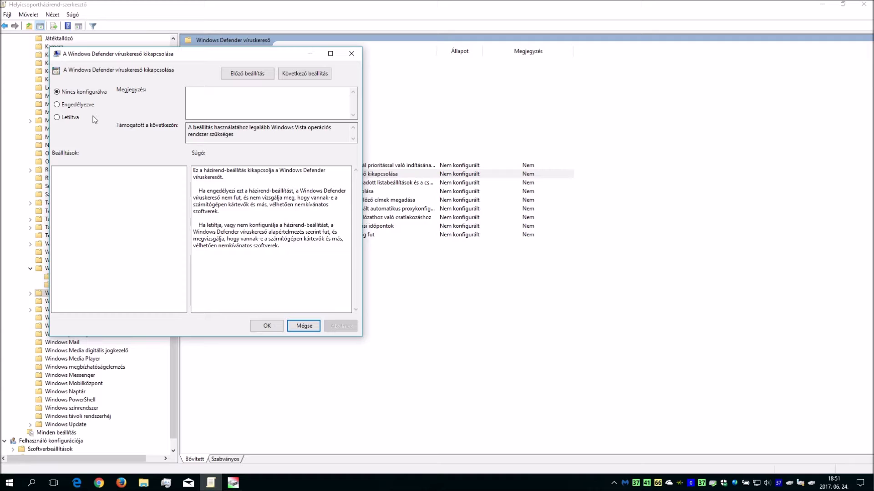
{"action": "left_click", "coordinate": [72, 118]}
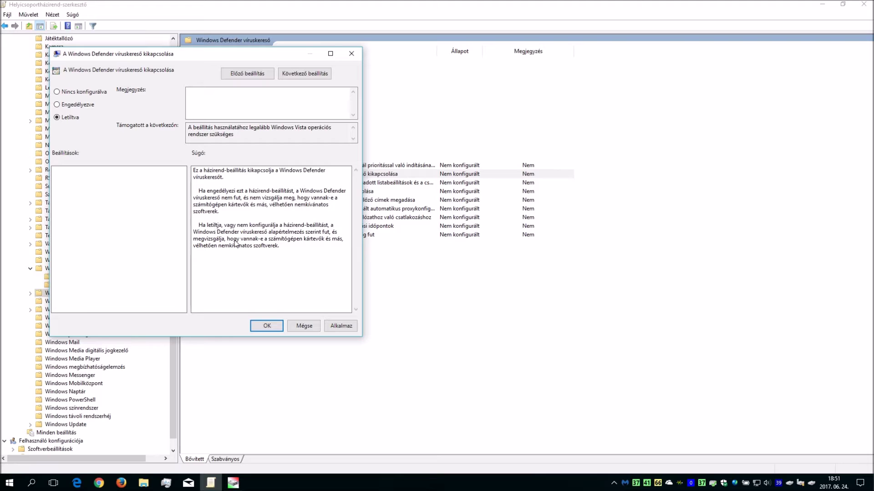
{"action": "left_click", "coordinate": [334, 326]}
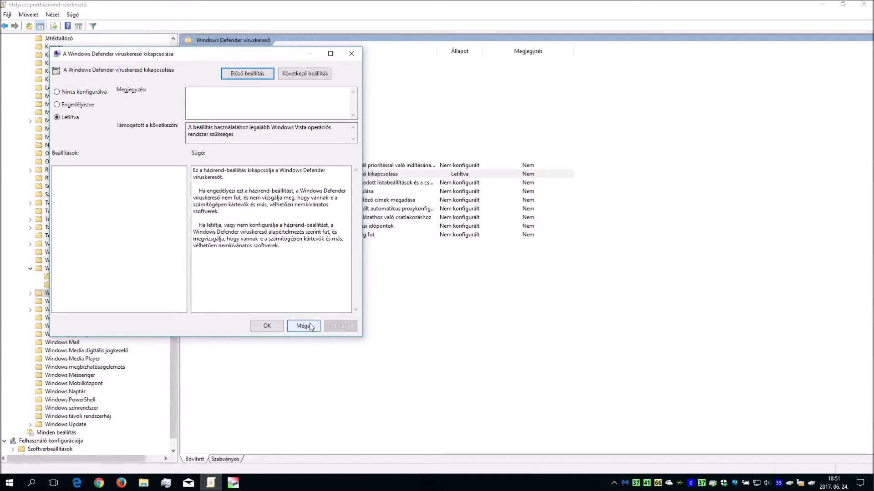
{"action": "left_click", "coordinate": [268, 325]}
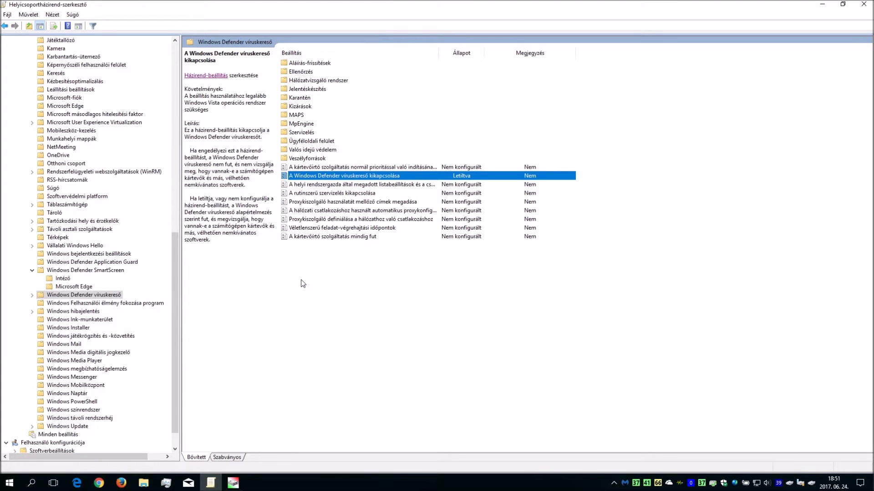
Read the local administrator list-merging policy's description and set "A rutinszerű szervizelés kikapcsolása" to Letiltva
{"action": "left_click", "coordinate": [326, 185]}
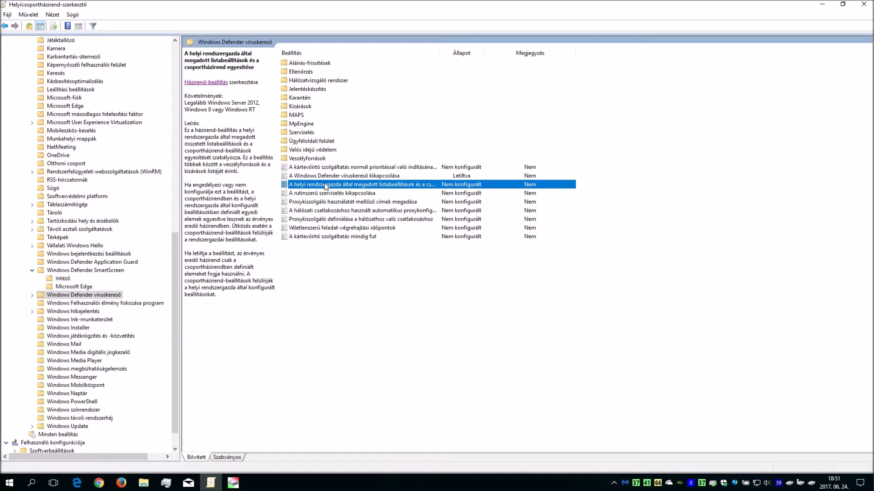
{"action": "left_click", "coordinate": [331, 194]}
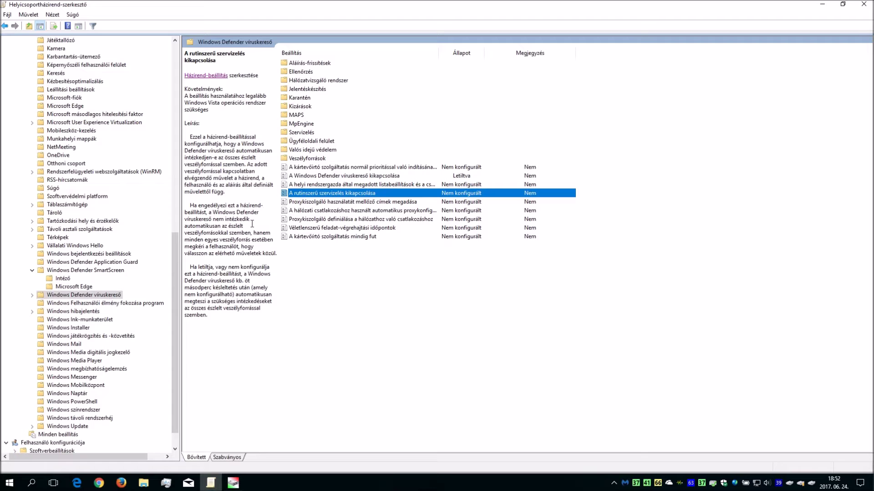
{"action": "right_click", "coordinate": [338, 197]}
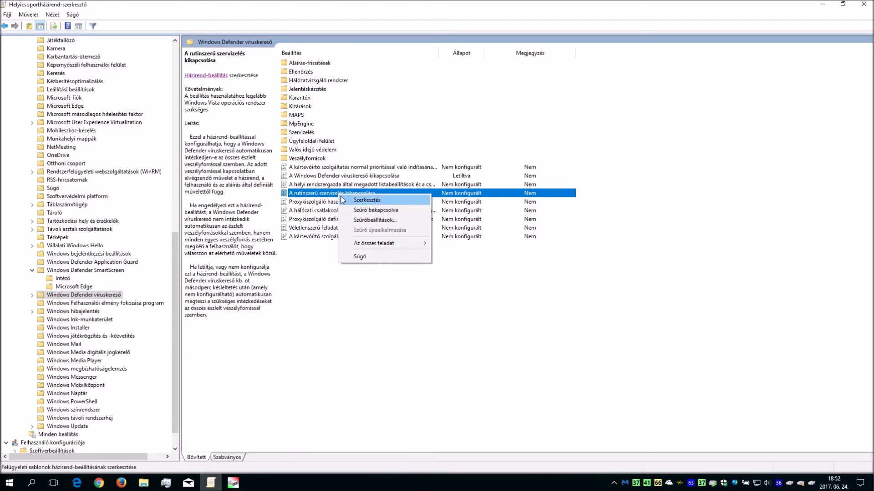
{"action": "left_click", "coordinate": [344, 201]}
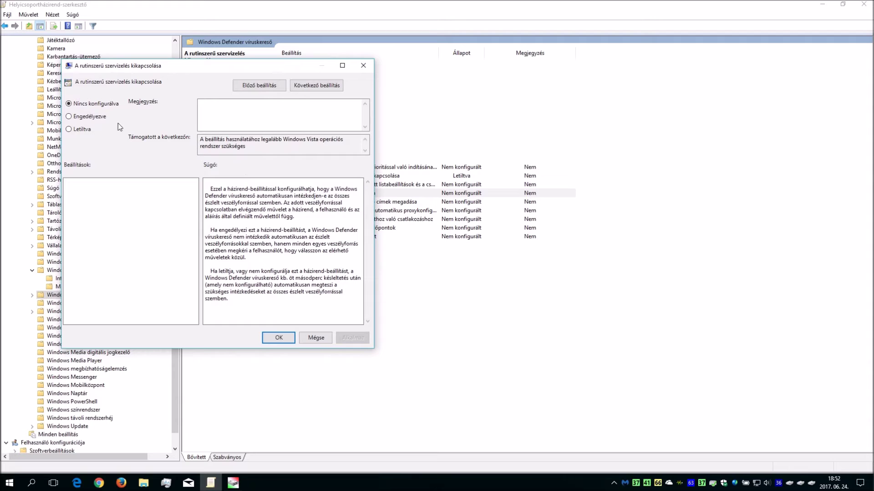
{"action": "left_click", "coordinate": [82, 131]}
{"action": "left_click", "coordinate": [350, 337]}
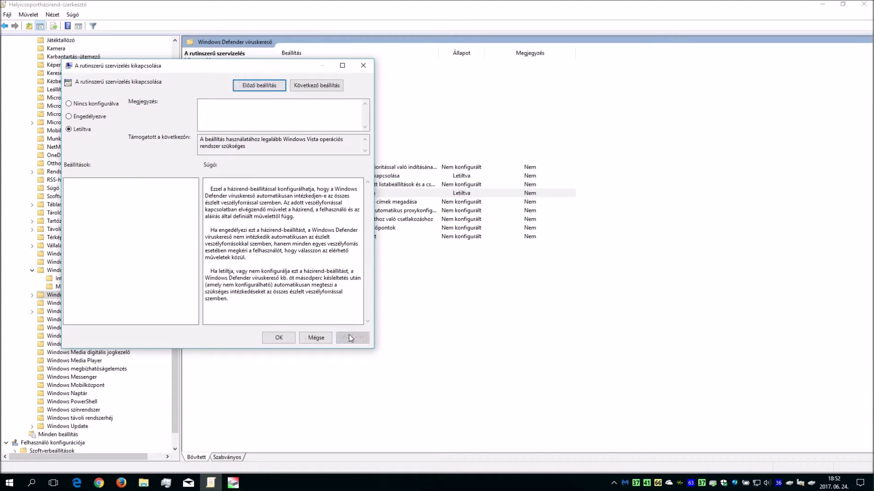
{"action": "left_click", "coordinate": [282, 337]}
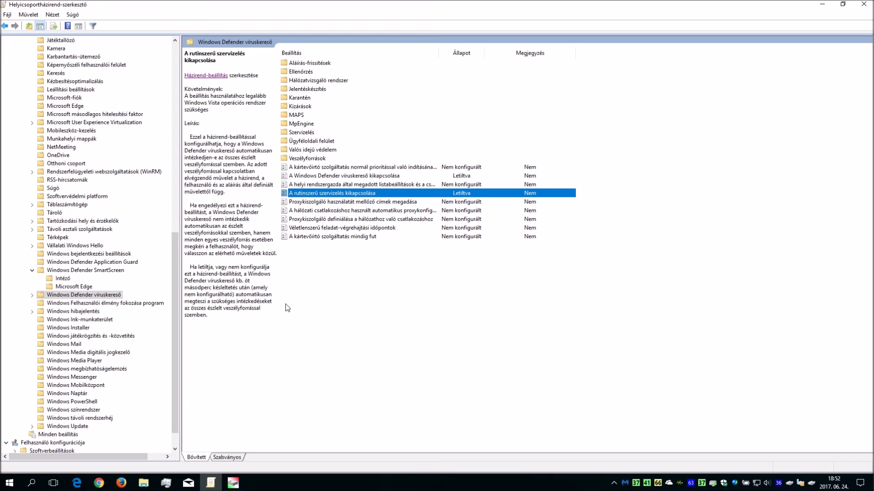
Read the descriptions of the proxy bypass address and "Véletlenszerű feladat-végrehajtási időpontok" policies, and open the Veszélyforrások folder
{"action": "left_click", "coordinate": [320, 202]}
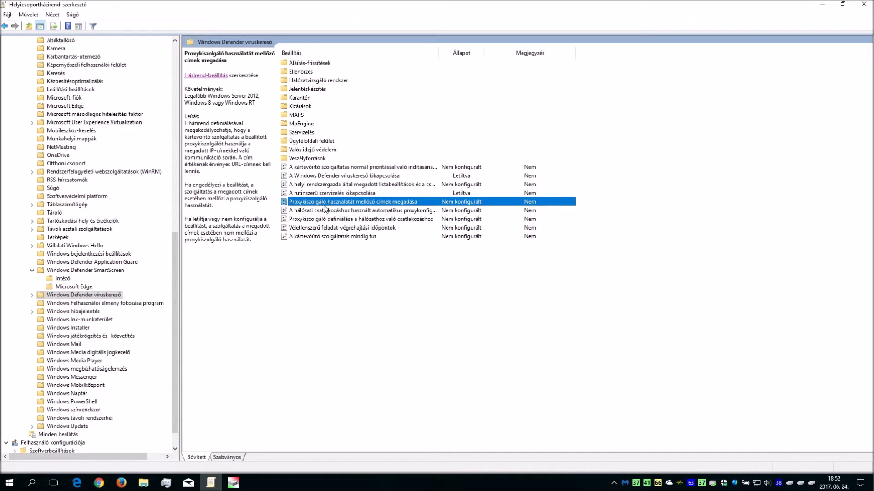
{"action": "left_click", "coordinate": [352, 229]}
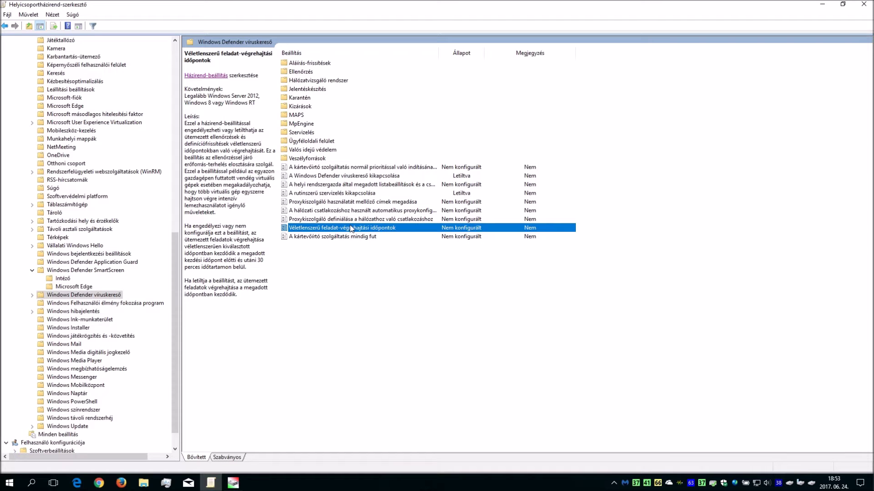
{"action": "left_click", "coordinate": [320, 160]}
{"action": "double_click", "coordinate": [320, 160]}
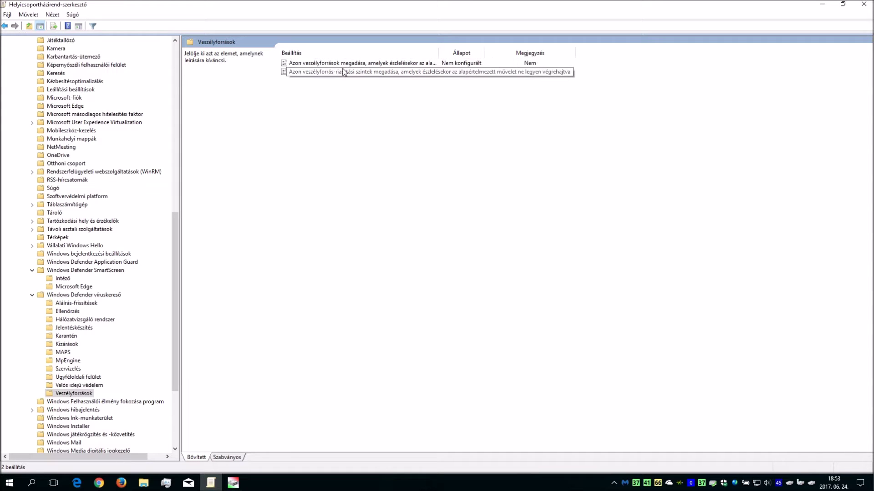
{"action": "left_click", "coordinate": [343, 64]}
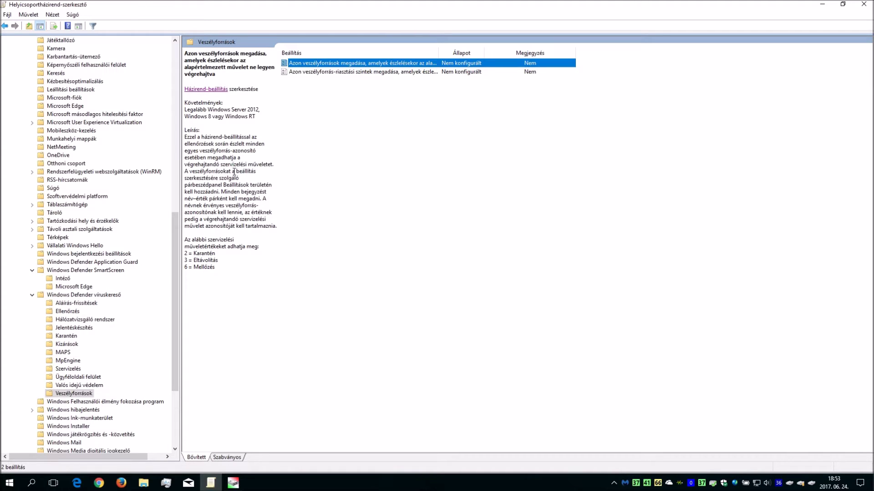
{"action": "double_click", "coordinate": [296, 63]}
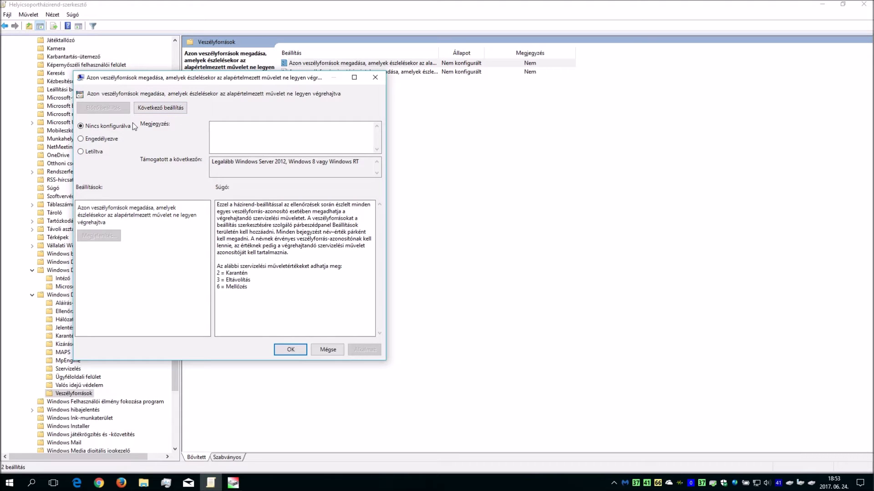
{"action": "left_click", "coordinate": [104, 139]}
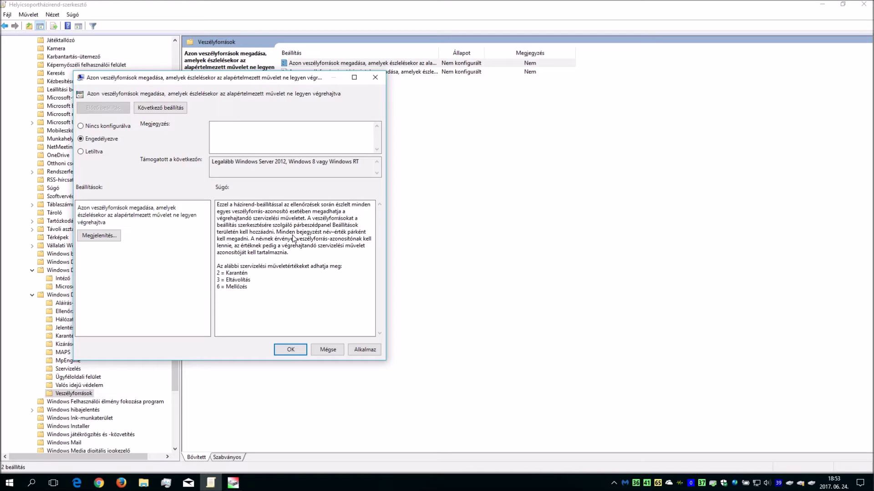
{"action": "left_click", "coordinate": [329, 351]}
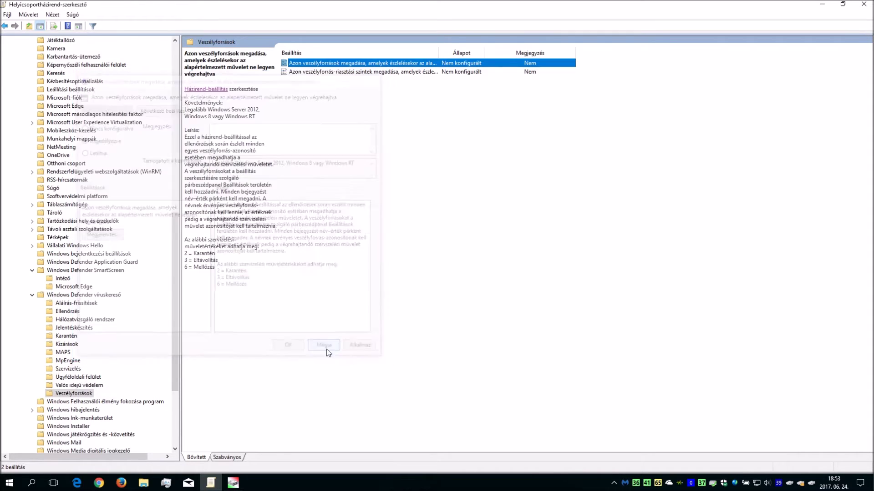
Read the threat alert level policy's description, and that of "Valós idejű védelem kikapcsolása" in the Valós idejű védelem folder
{"action": "left_click", "coordinate": [340, 75]}
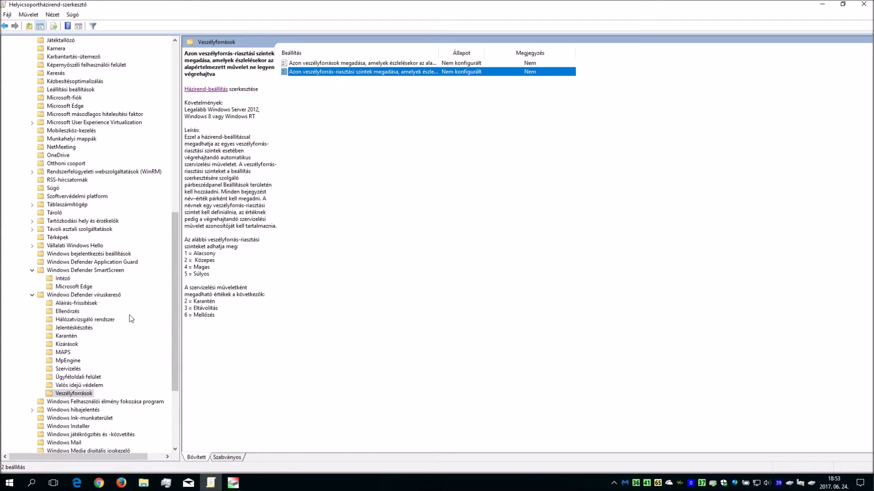
{"action": "left_click", "coordinate": [75, 386]}
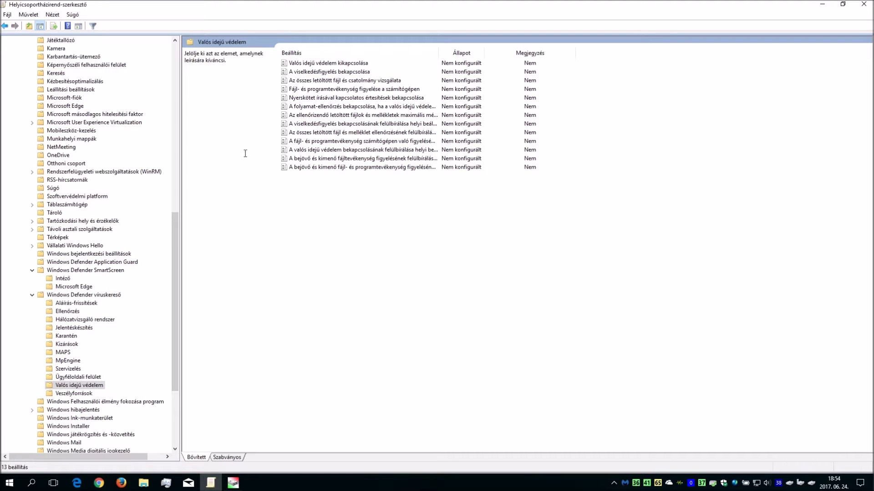
{"action": "left_click", "coordinate": [299, 63]}
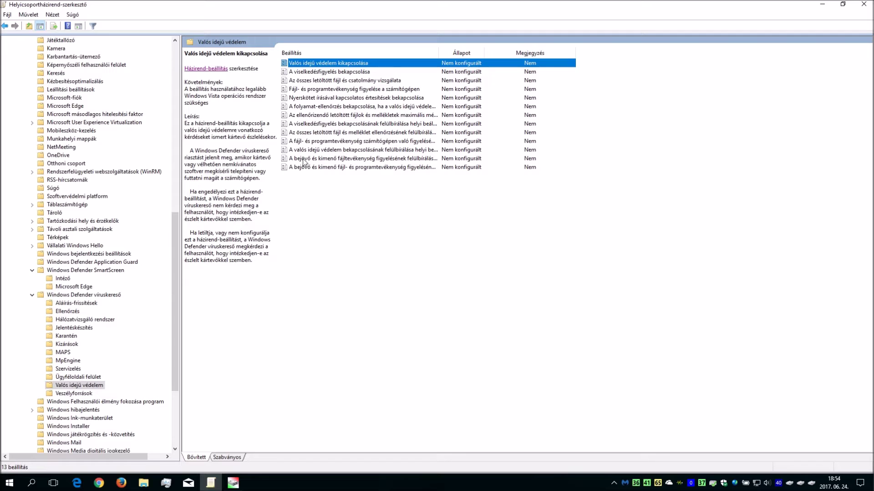
Set the real-time protection policy "A viselkedésfigyelés bekapcsolása" to Engedélyezve and apply it
{"action": "left_click", "coordinate": [309, 74]}
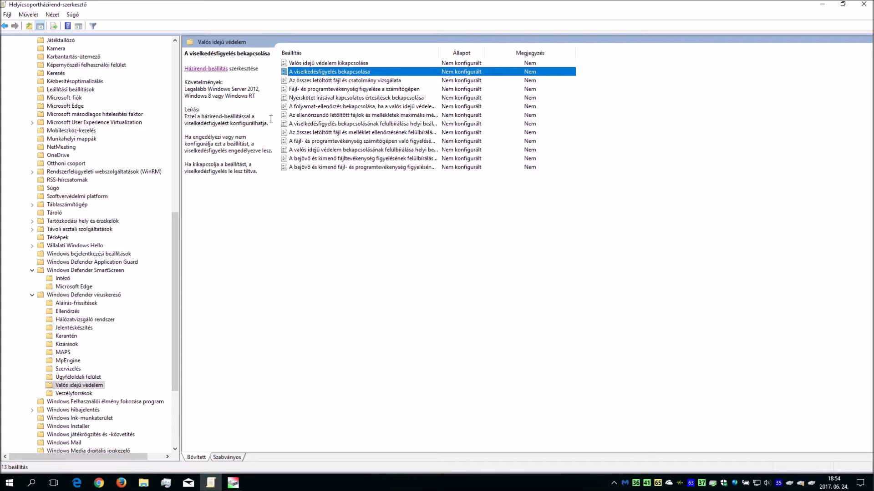
{"action": "double_click", "coordinate": [345, 71]}
{"action": "left_click", "coordinate": [130, 142]}
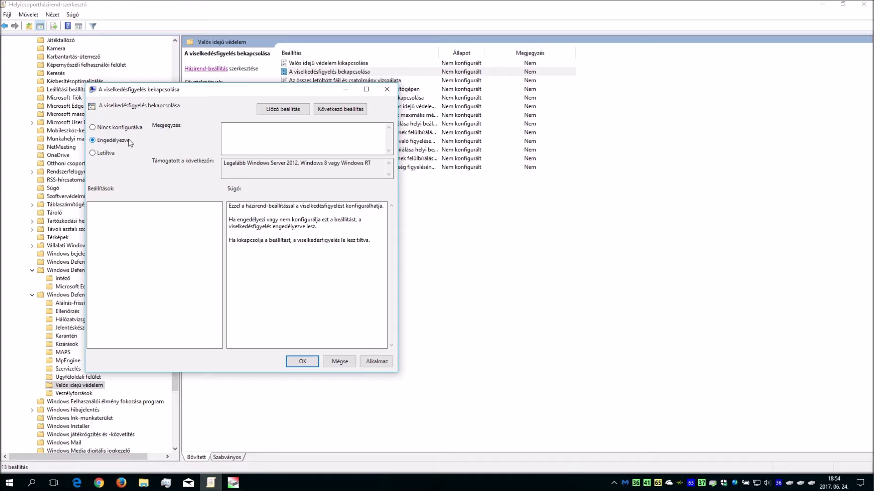
{"action": "left_click", "coordinate": [372, 363]}
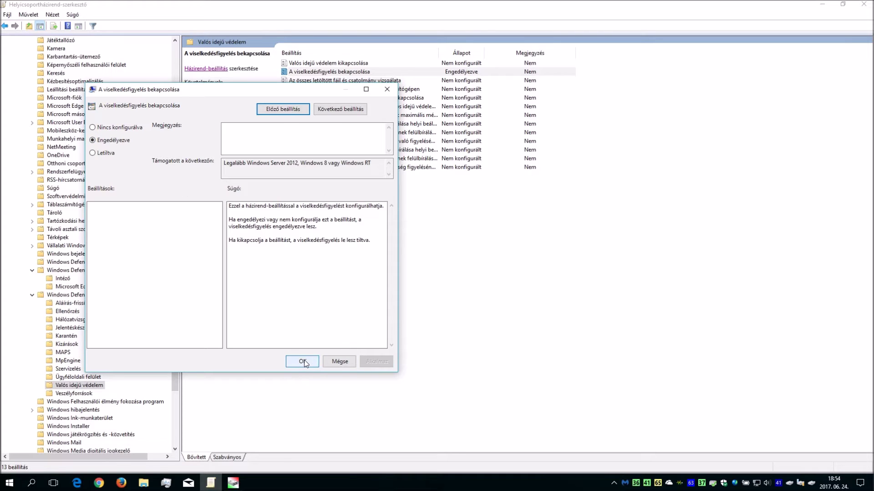
{"action": "left_click", "coordinate": [302, 361]}
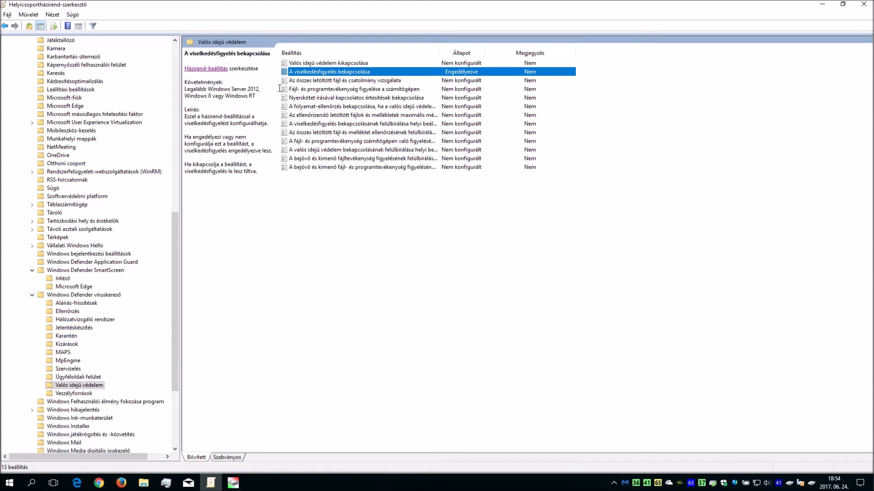
Set the policy "Az összes letöltött fájl és csatolmány vizsgálata" to Engedélyezve and apply it
{"action": "left_click", "coordinate": [308, 82]}
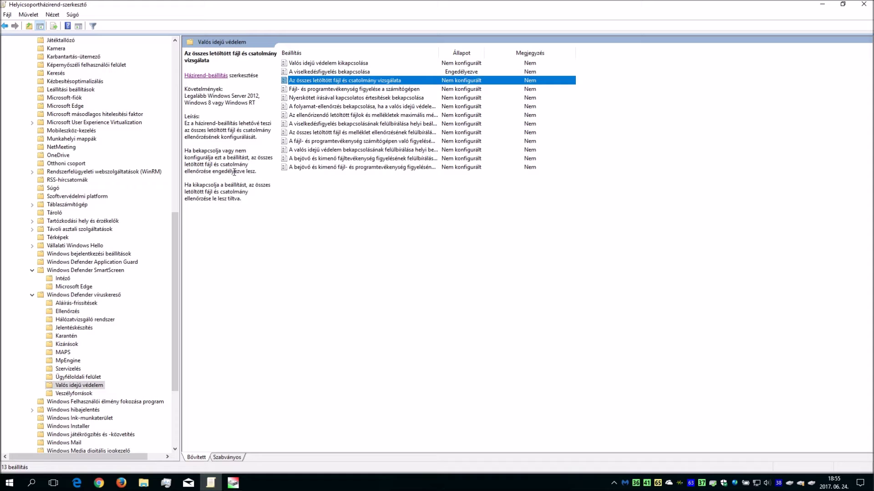
{"action": "double_click", "coordinate": [309, 82]}
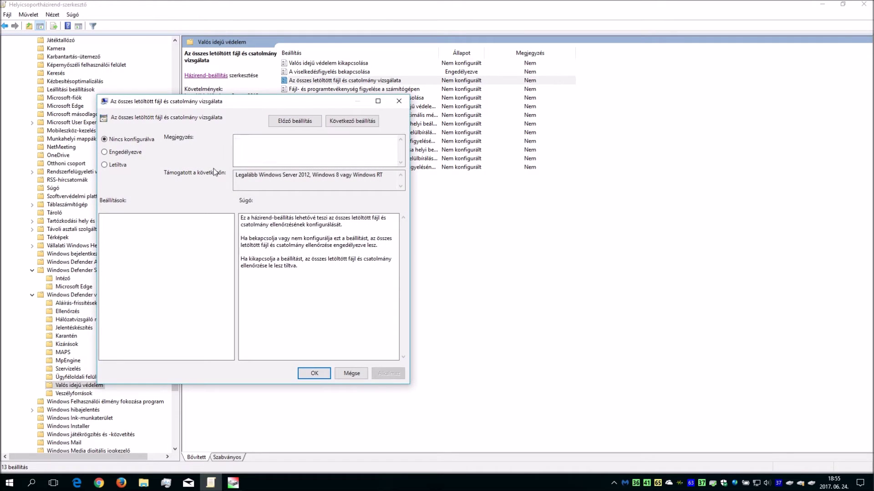
{"action": "left_click", "coordinate": [137, 153]}
{"action": "left_click", "coordinate": [386, 373]}
{"action": "left_click", "coordinate": [315, 374]}
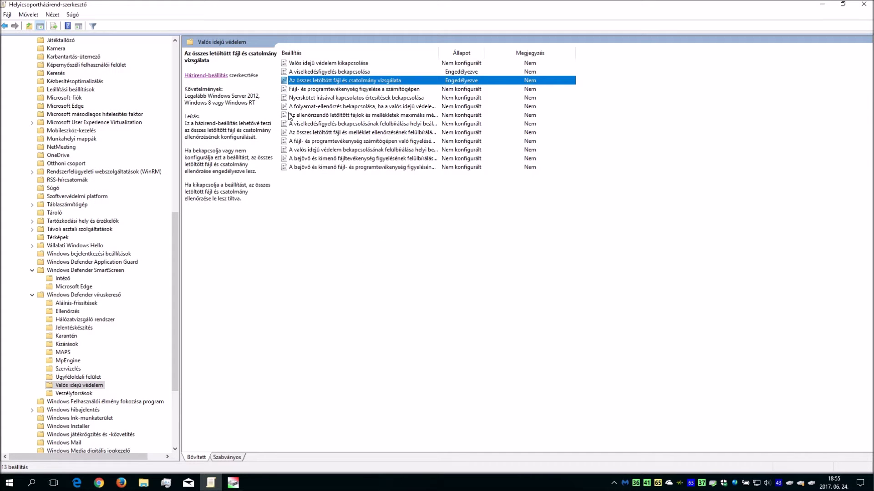
Set the policy "Fájl- és programtevékenység figyelése a számítógépen" to Engedélyezve and apply it
{"action": "left_click", "coordinate": [316, 92]}
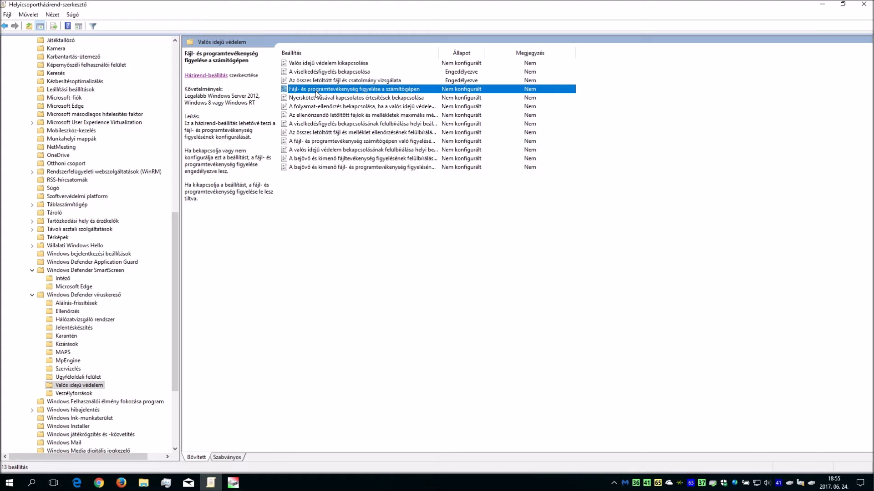
{"action": "double_click", "coordinate": [317, 89]}
{"action": "left_click", "coordinate": [153, 166]}
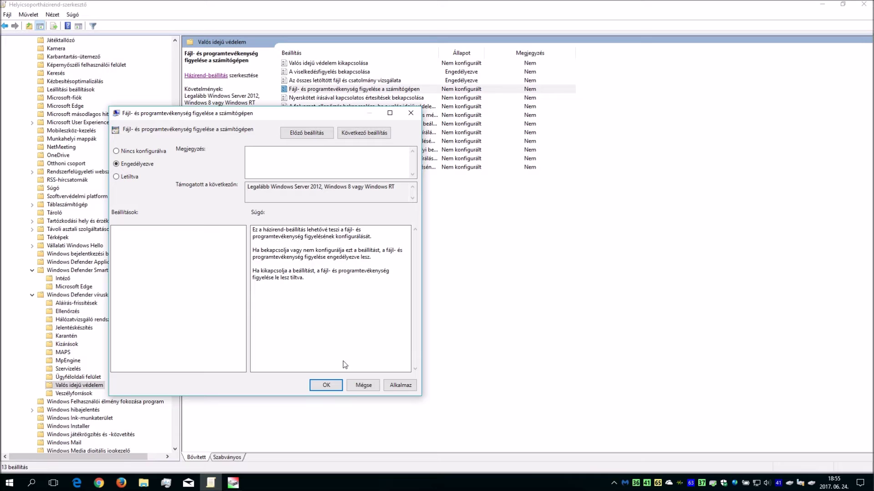
{"action": "left_click", "coordinate": [387, 386]}
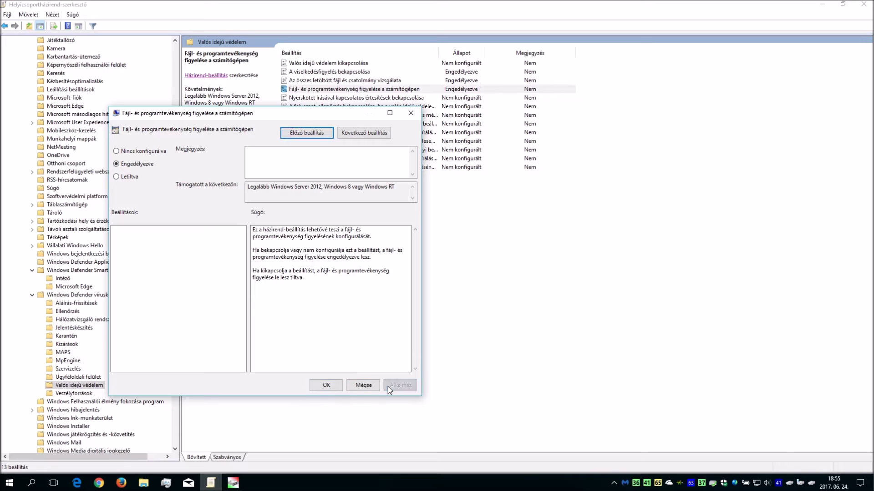
{"action": "left_click", "coordinate": [327, 385]}
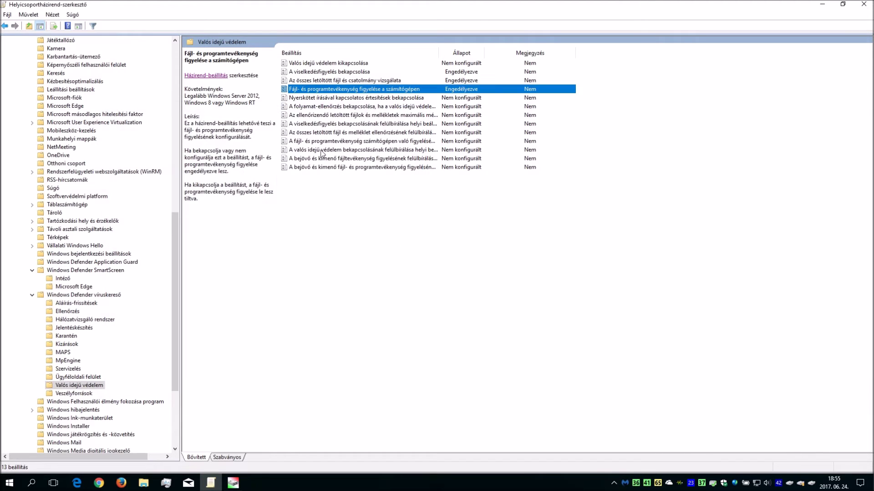
Set the policy "Nyerskötet írásával kapcsolatos értesítések bekapcsolása" to Engedélyezve and apply it
{"action": "left_click", "coordinate": [331, 98]}
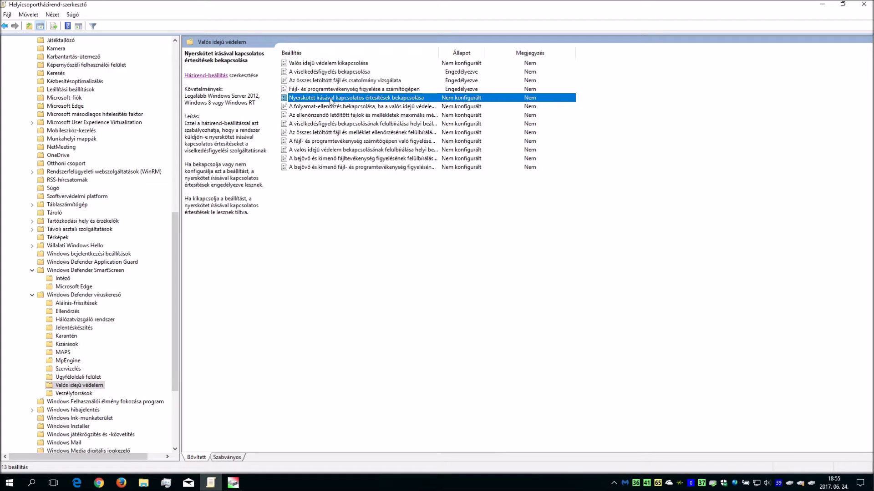
{"action": "double_click", "coordinate": [331, 99]}
{"action": "left_click", "coordinate": [53, 73]}
{"action": "left_click", "coordinate": [304, 291]}
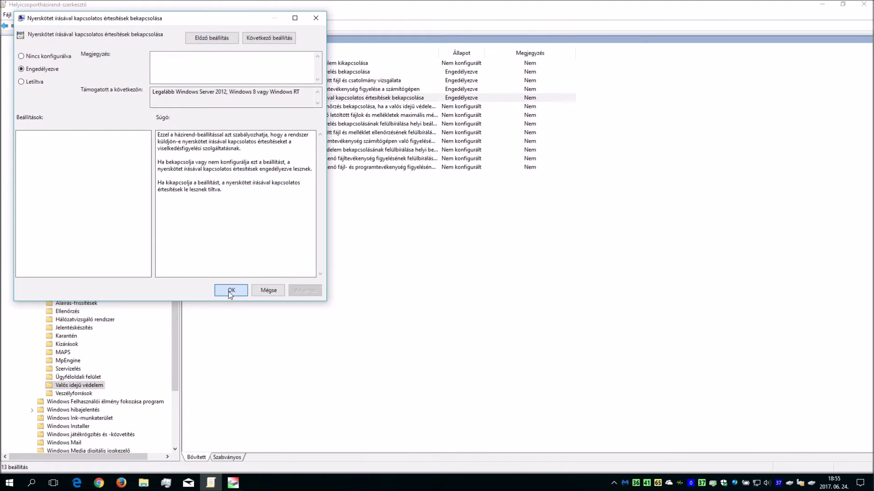
{"action": "left_click", "coordinate": [230, 292]}
Set the policy "A folyamat-ellenőrzés bekapcsolása, ha a valós idejű védelem engedélyezve van" to Engedélyezve and apply it
{"action": "left_click", "coordinate": [310, 108]}
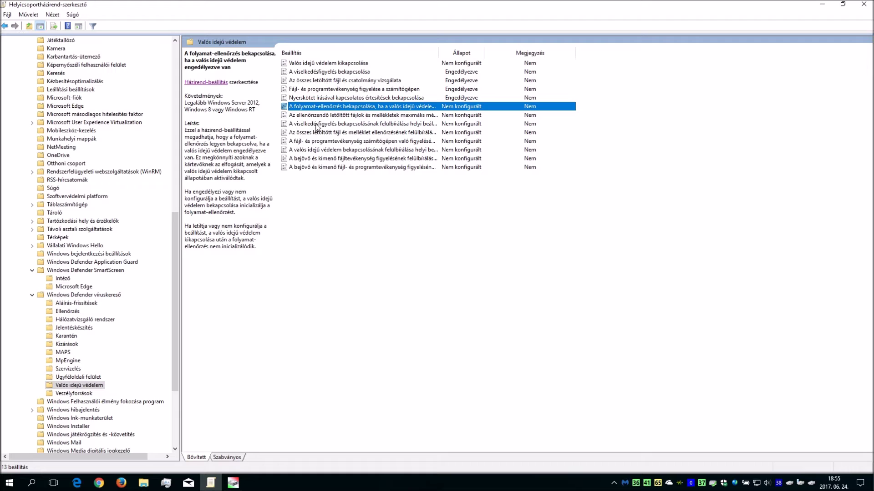
{"action": "double_click", "coordinate": [337, 108]}
{"action": "left_click", "coordinate": [63, 91]}
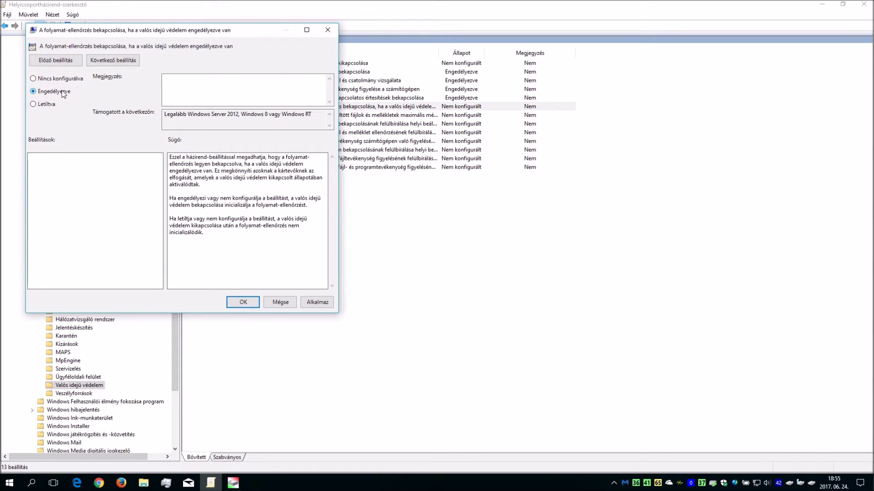
{"action": "left_click", "coordinate": [317, 302]}
{"action": "left_click", "coordinate": [243, 303]}
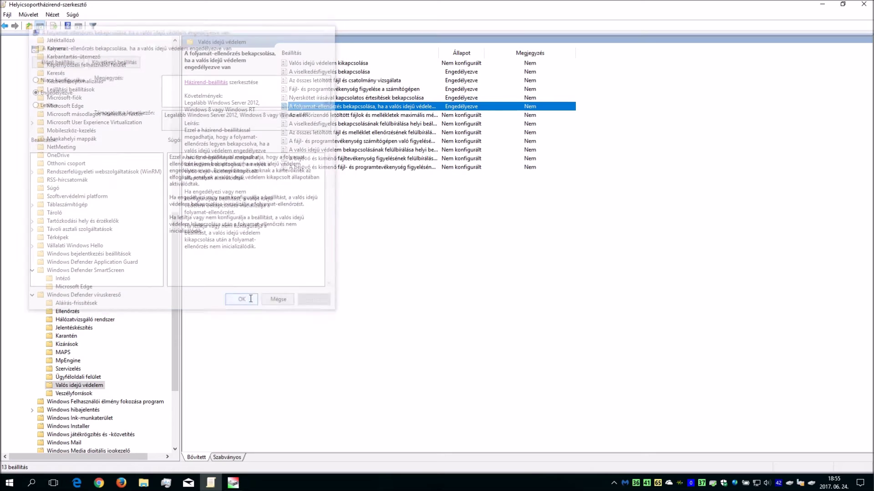
Read the descriptions of the maximum scanned file size policy and the local override policies, and view the policies in the Kizárások folder
{"action": "left_click", "coordinate": [313, 118]}
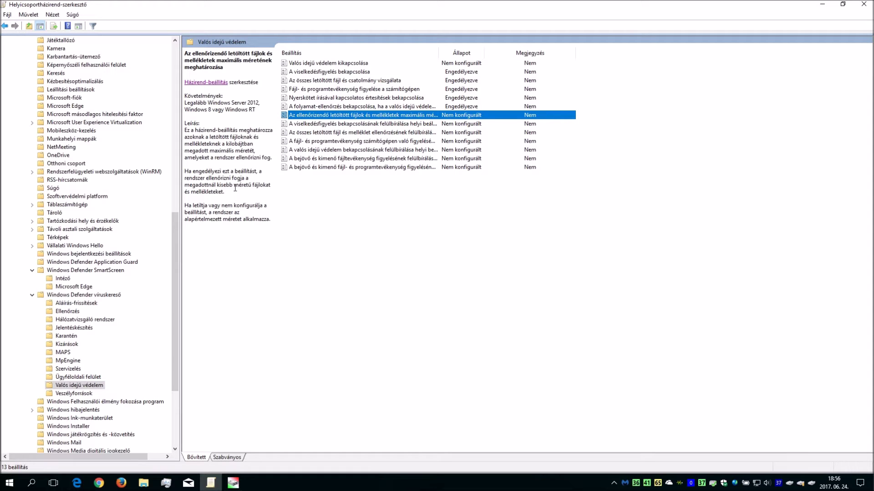
{"action": "left_click", "coordinate": [312, 125]}
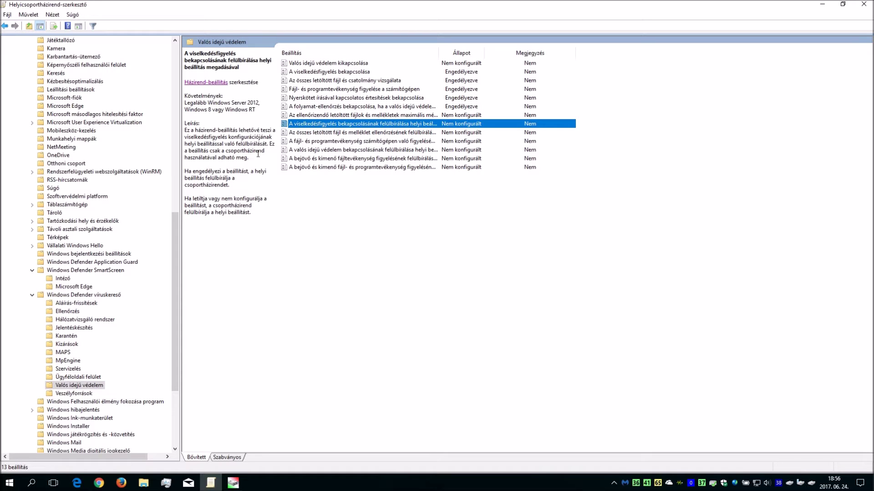
{"action": "left_click", "coordinate": [317, 134]}
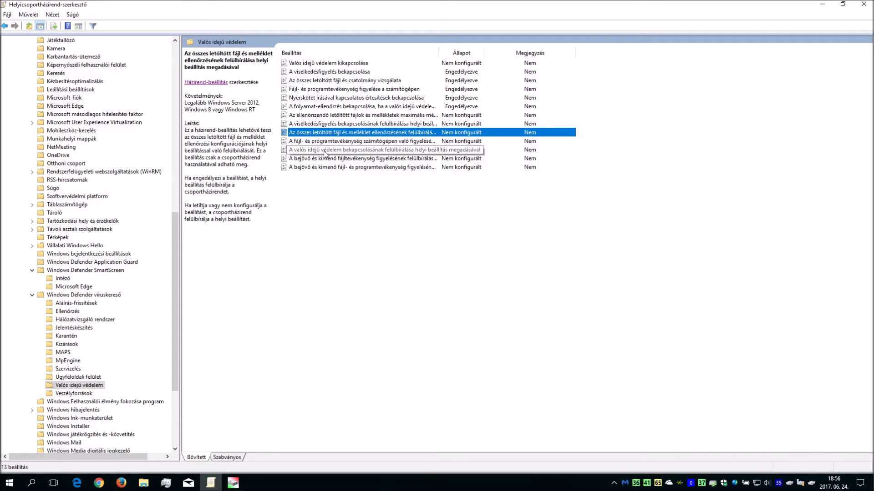
{"action": "left_click", "coordinate": [325, 151]}
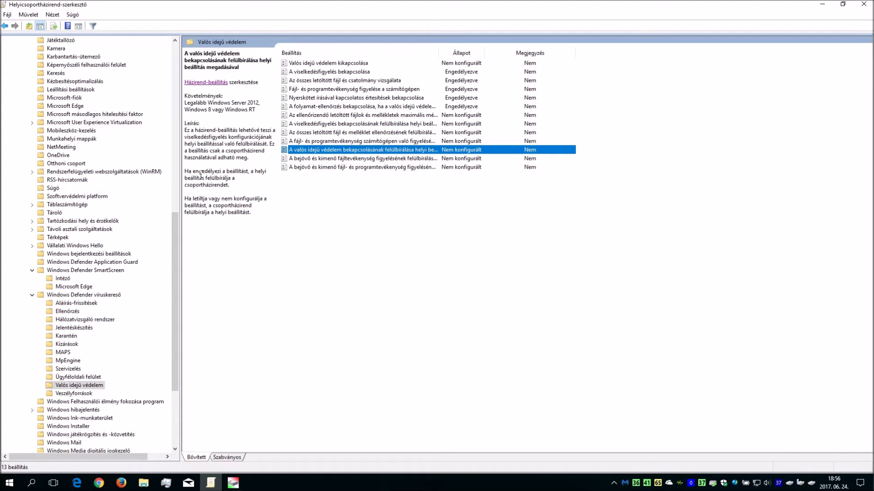
{"action": "left_click", "coordinate": [298, 159]}
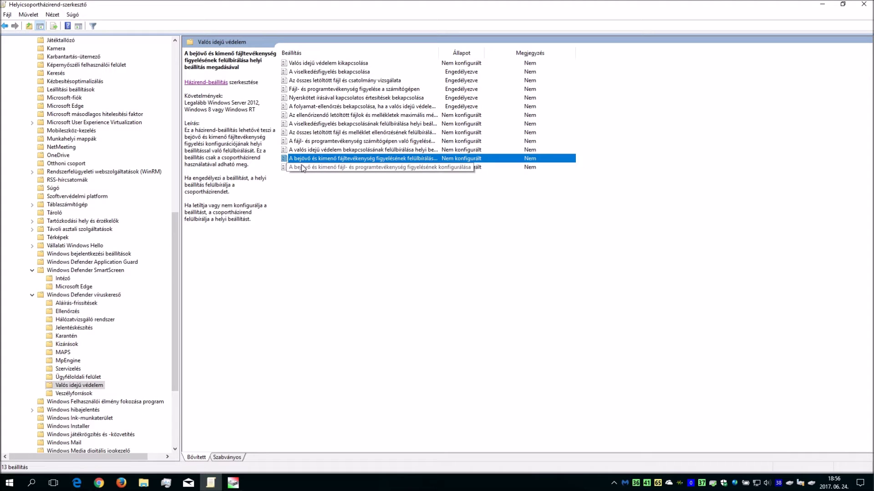
{"action": "left_click", "coordinate": [73, 344]}
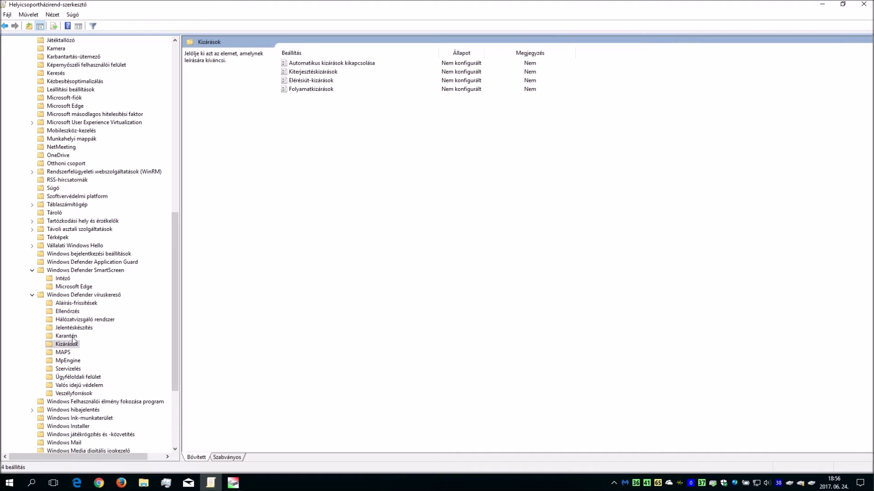
In the Ellenőrzés folder, set the policy "A pótlólagos teljes ellenőrzés bekapcsolása" to Engedélyezve and apply it
{"action": "left_click", "coordinate": [68, 312]}
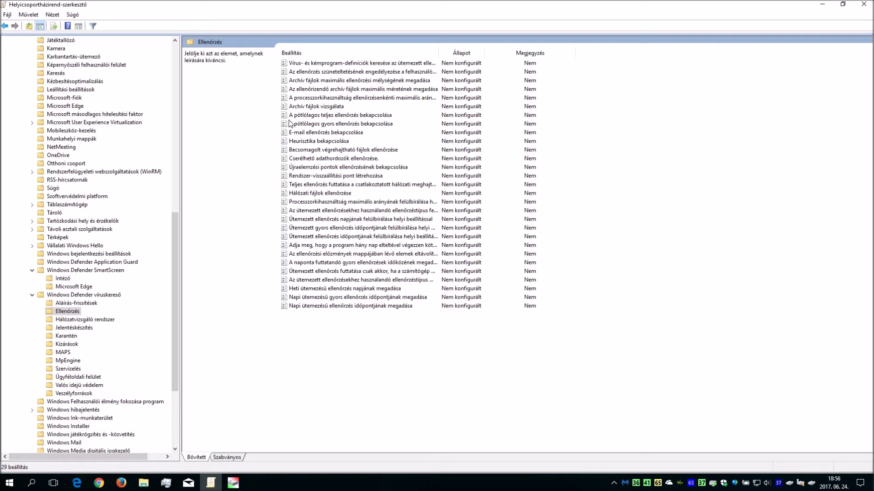
{"action": "left_click", "coordinate": [296, 108]}
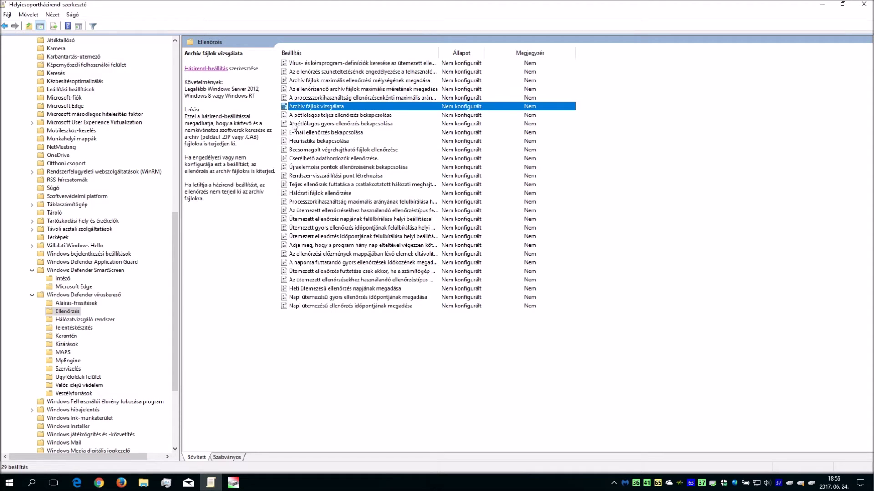
{"action": "left_click", "coordinate": [310, 116]}
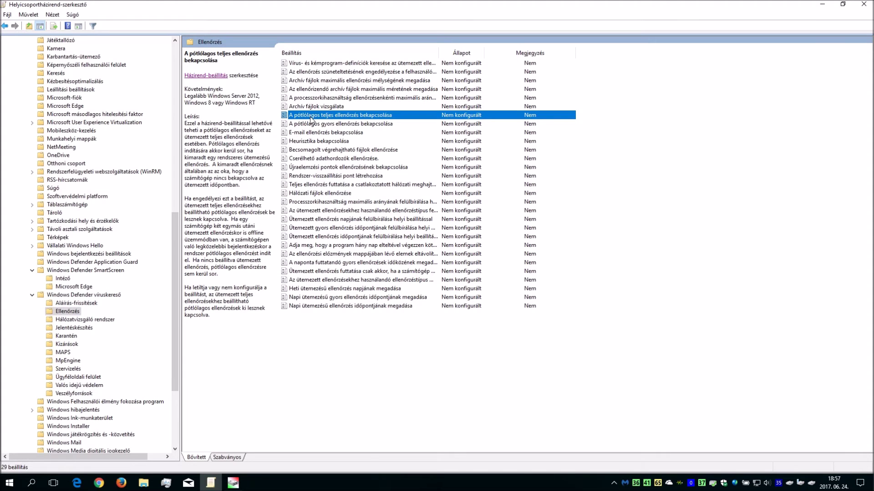
{"action": "double_click", "coordinate": [311, 119]}
{"action": "left_click", "coordinate": [64, 93]}
{"action": "left_click", "coordinate": [327, 314]}
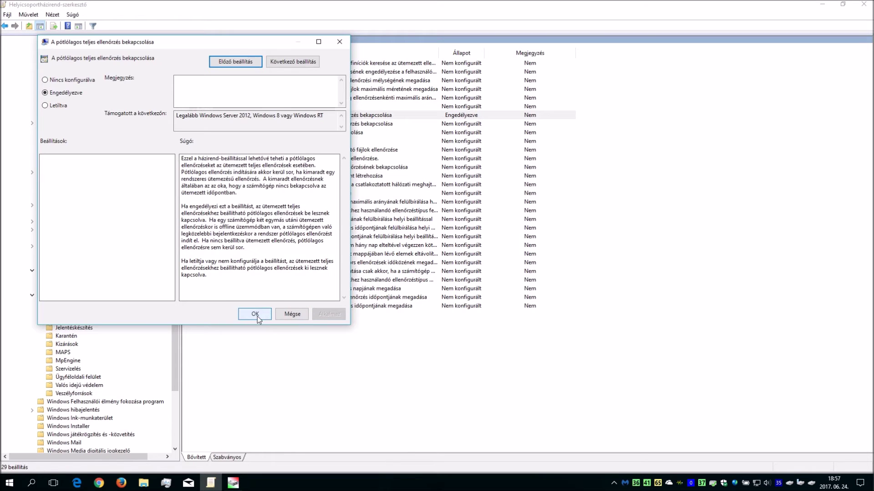
{"action": "left_click", "coordinate": [256, 314]}
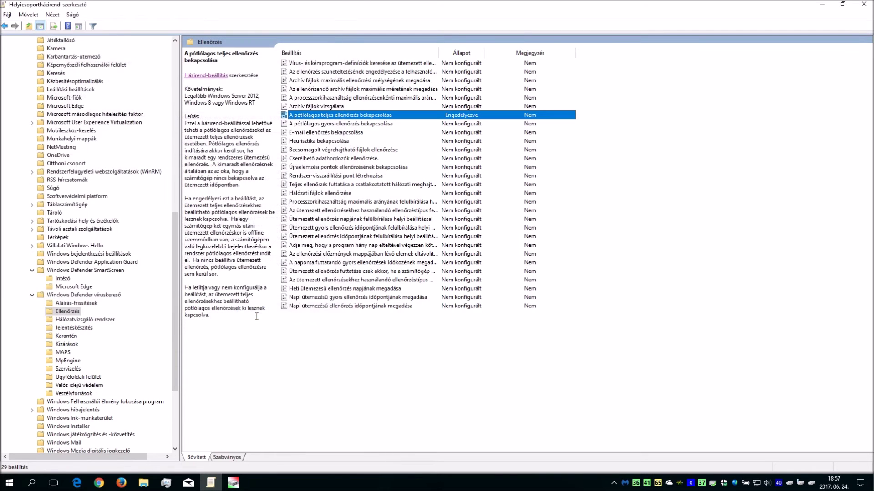
Set the policy "A pótlólagos gyors ellenőrzés bekapcsolása" to Engedélyezve and apply it
{"action": "left_click", "coordinate": [337, 124]}
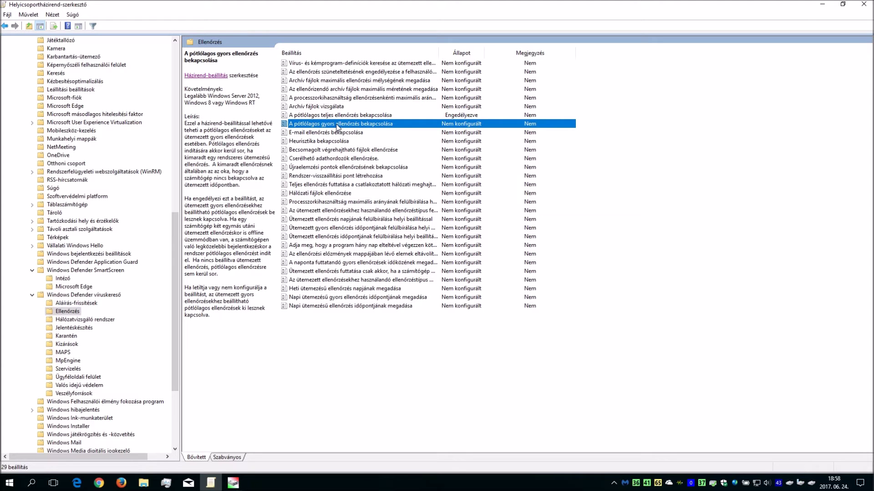
{"action": "double_click", "coordinate": [337, 124]}
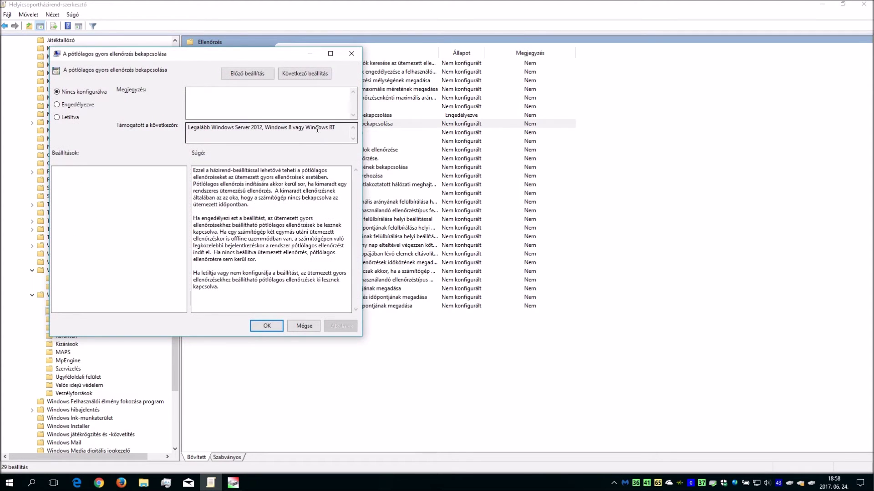
{"action": "left_click", "coordinate": [91, 107]}
{"action": "left_click", "coordinate": [340, 326]}
{"action": "left_click", "coordinate": [267, 326]}
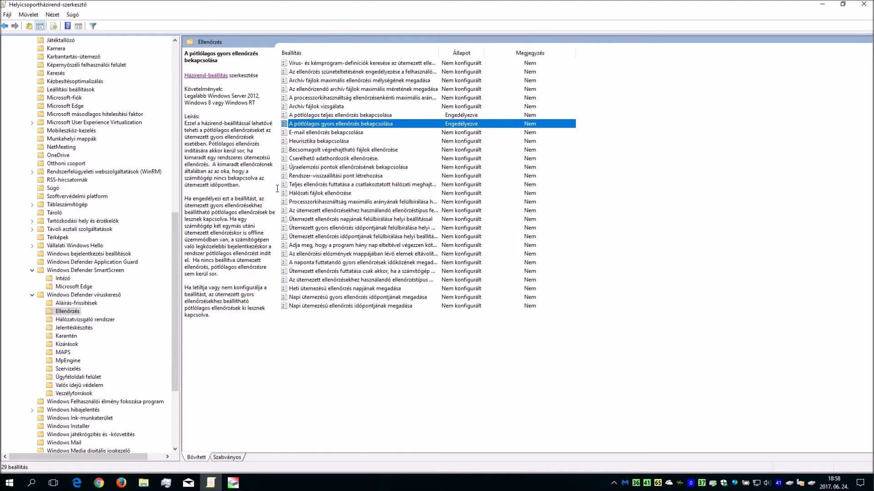
Set the policy "E-mail ellenőrzés bekapcsolása" to Engedélyezve and apply it
{"action": "left_click", "coordinate": [317, 134]}
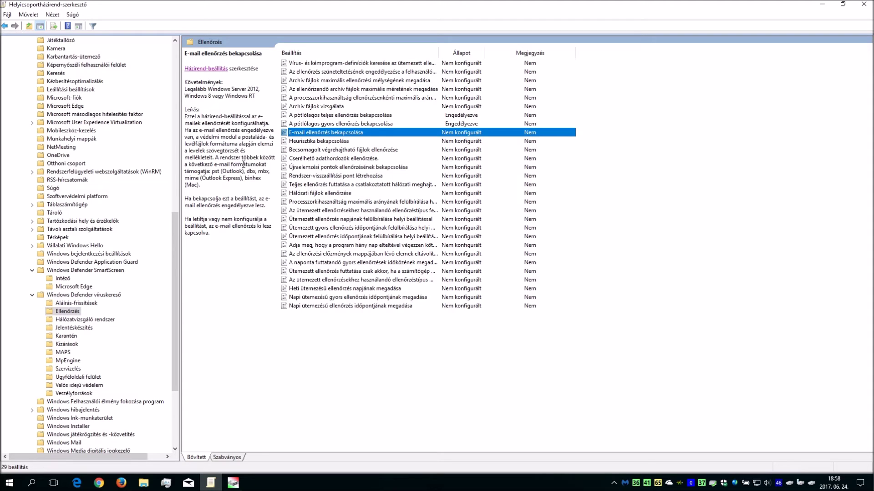
{"action": "double_click", "coordinate": [308, 135]}
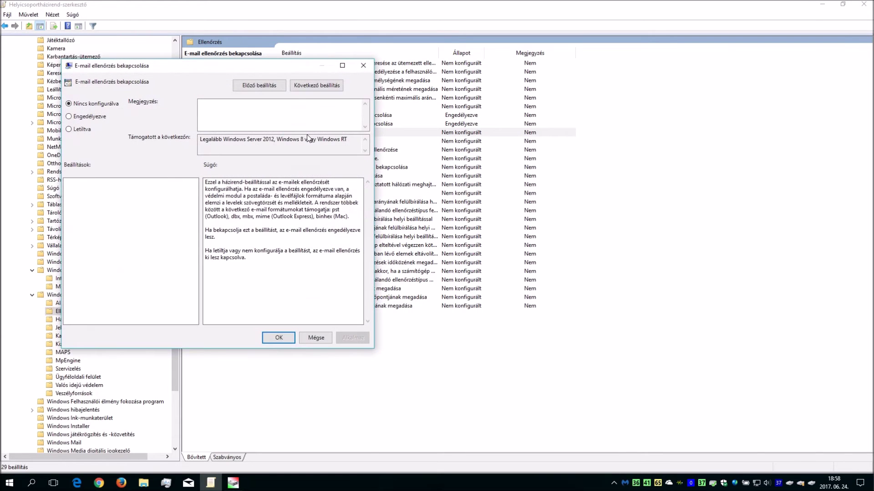
{"action": "left_click", "coordinate": [108, 117]}
{"action": "left_click", "coordinate": [351, 340]}
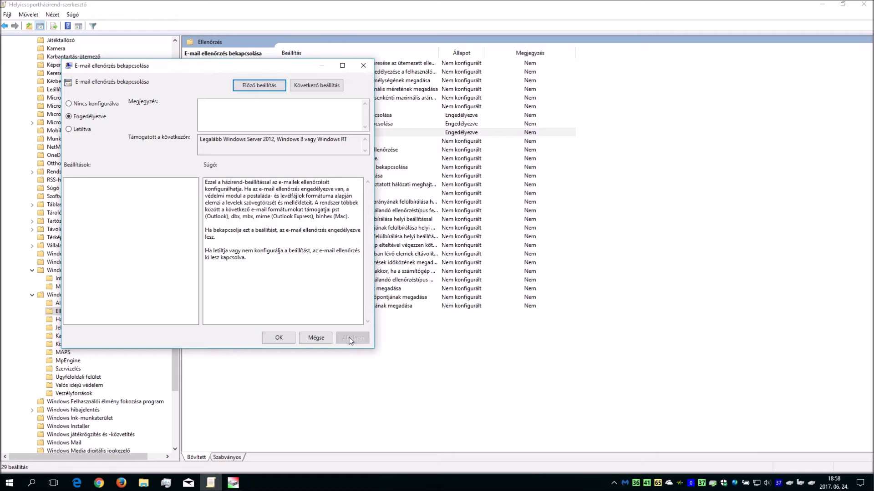
{"action": "left_click", "coordinate": [278, 336]}
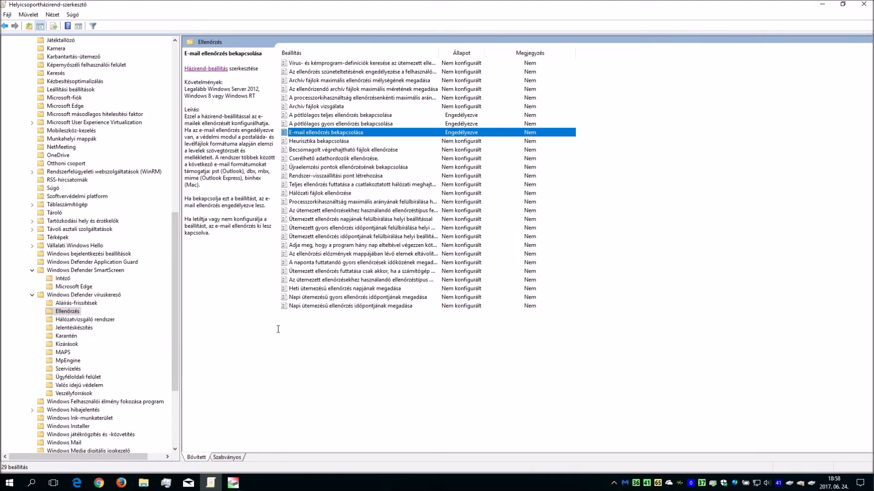
Set the policy "Heurisztika bekapcsolása" to Engedélyezve and apply it
{"action": "left_click", "coordinate": [327, 143]}
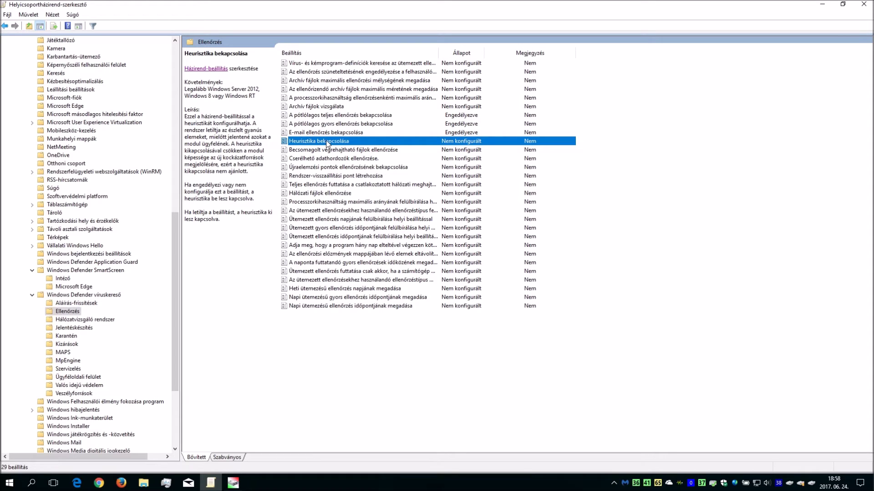
{"action": "double_click", "coordinate": [326, 143]}
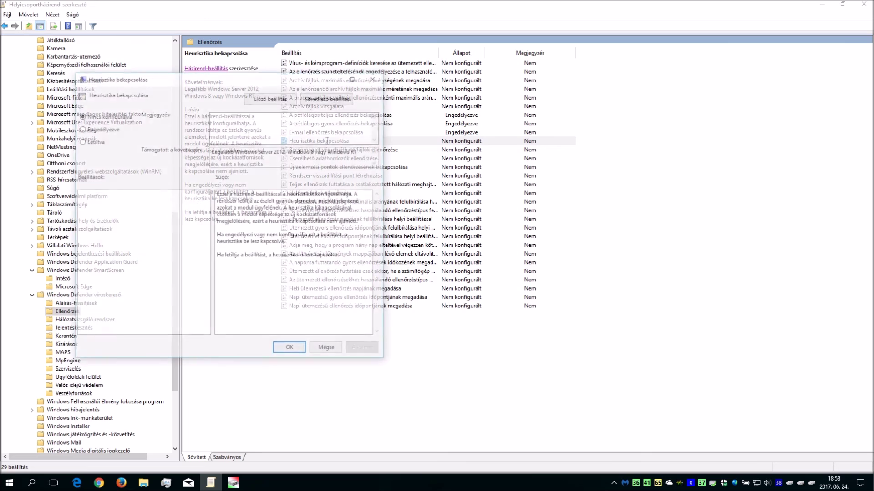
{"action": "left_click", "coordinate": [109, 129]}
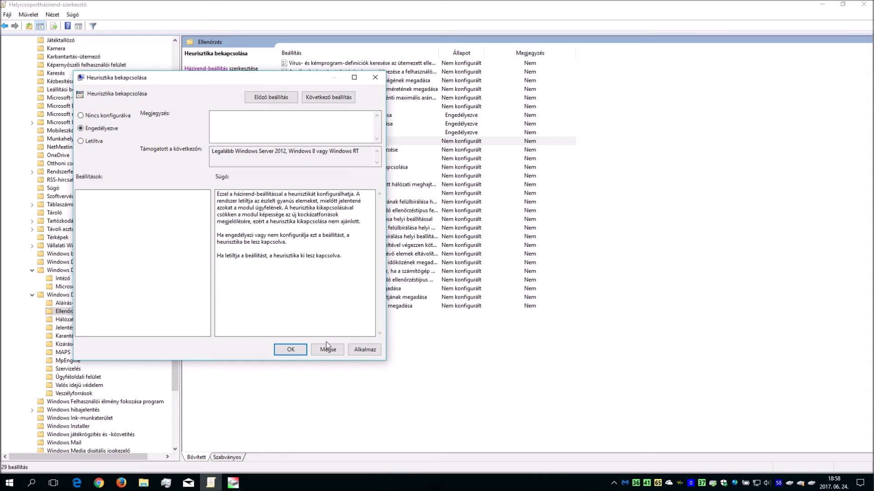
{"action": "left_click", "coordinate": [365, 349]}
{"action": "left_click", "coordinate": [300, 349]}
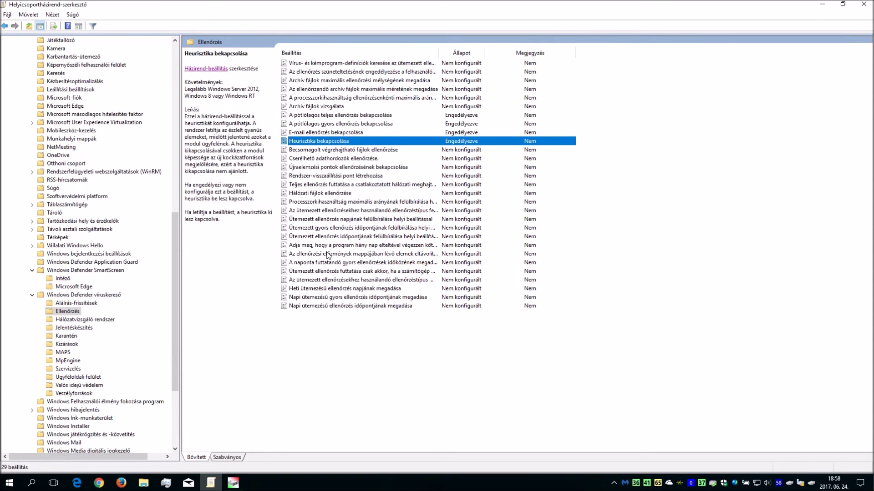
Set the policy "Becsomagolt végrehajtható fájlok ellenőrzése" to Engedélyezve and apply it
{"action": "left_click", "coordinate": [334, 151]}
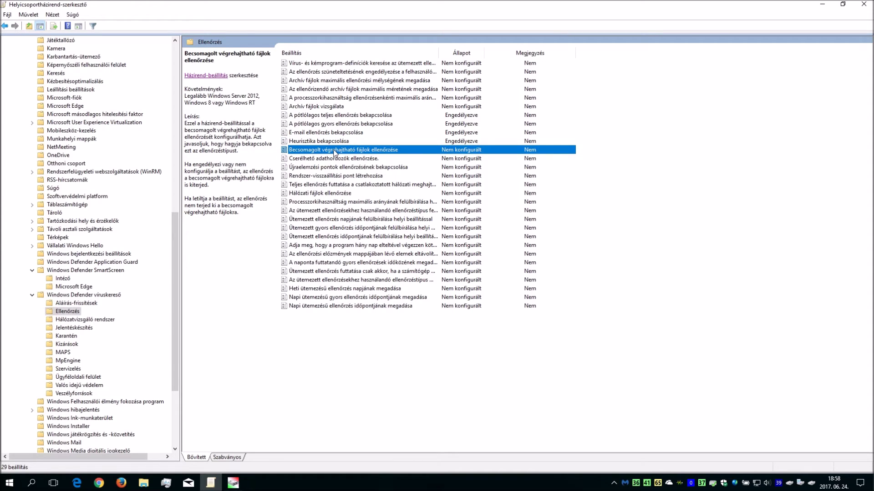
{"action": "double_click", "coordinate": [335, 150]}
{"action": "left_click", "coordinate": [93, 140]}
{"action": "left_click", "coordinate": [376, 361]}
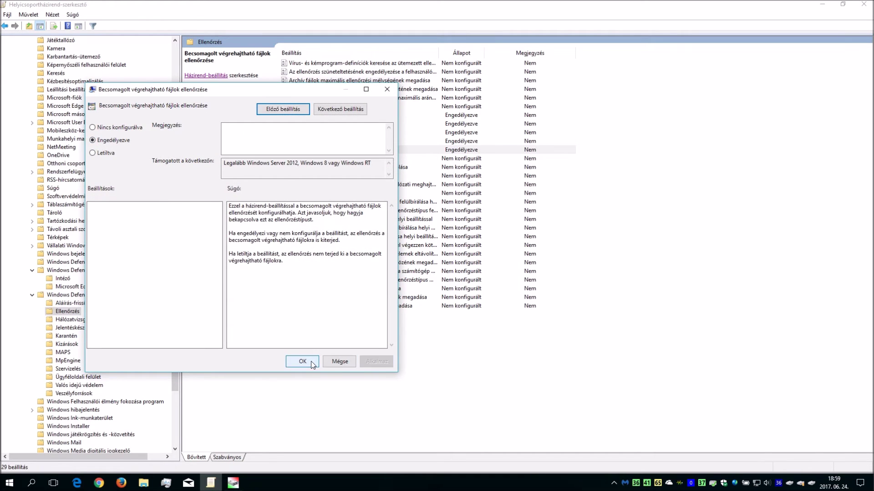
{"action": "left_click", "coordinate": [302, 362]}
Set the policy "Cserélhető adathordozók ellenőrzése" to Engedélyezve and apply it
{"action": "left_click", "coordinate": [317, 160]}
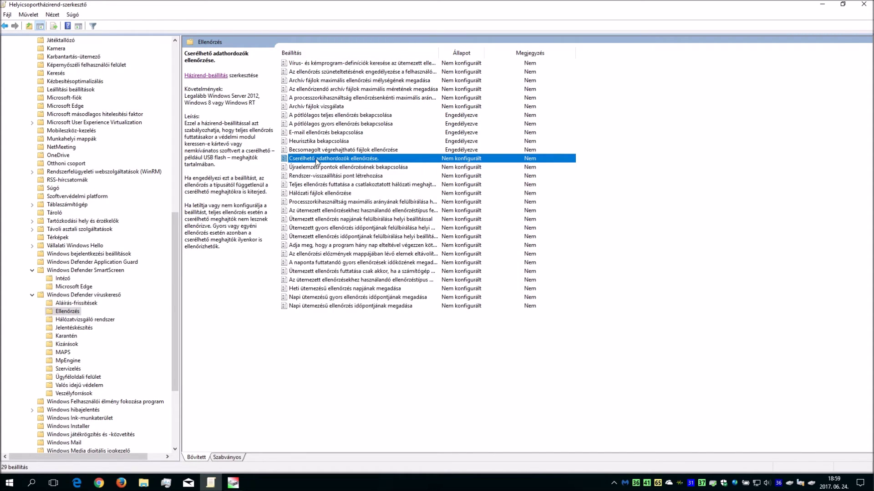
{"action": "double_click", "coordinate": [316, 159]}
{"action": "left_click", "coordinate": [138, 155]}
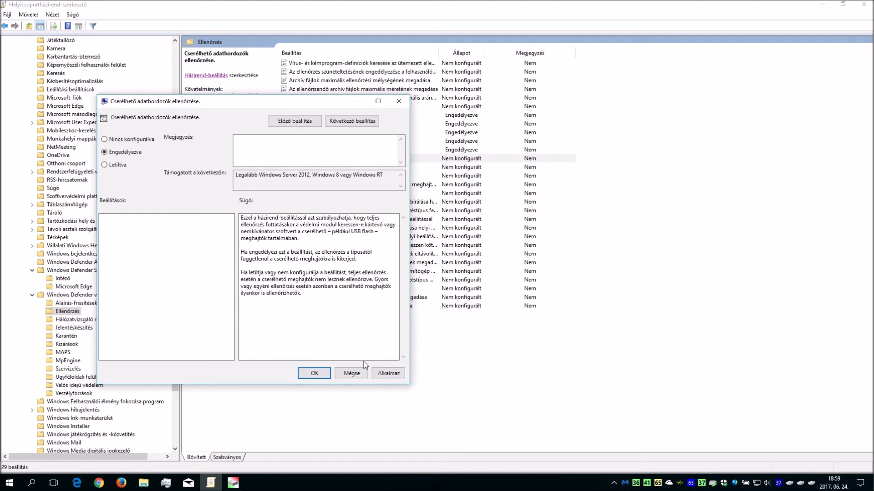
{"action": "left_click", "coordinate": [387, 374]}
{"action": "left_click", "coordinate": [314, 373]}
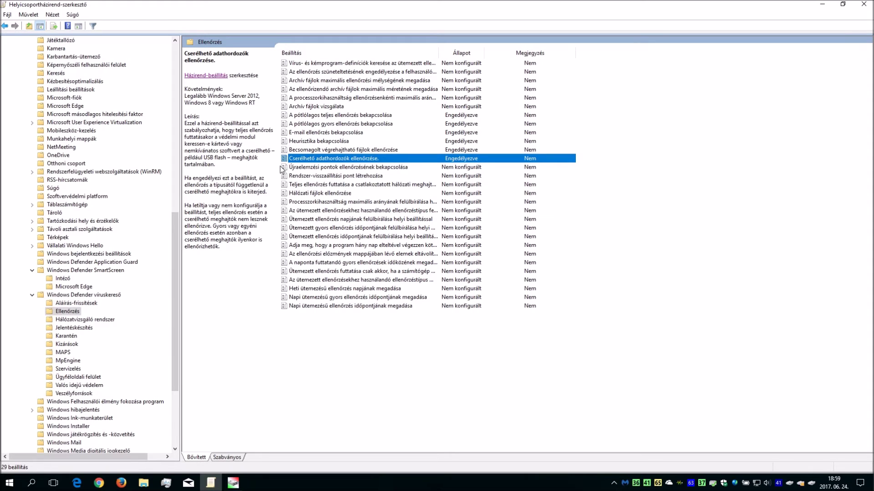
Set the policy "Archív fájlok vizsgálata" to Engedélyezve and apply it
{"action": "left_click", "coordinate": [320, 107]}
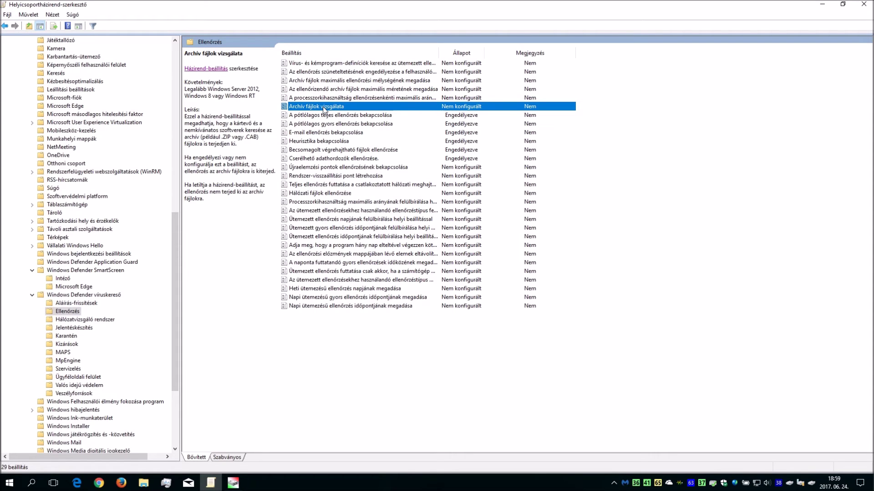
{"action": "double_click", "coordinate": [325, 109]}
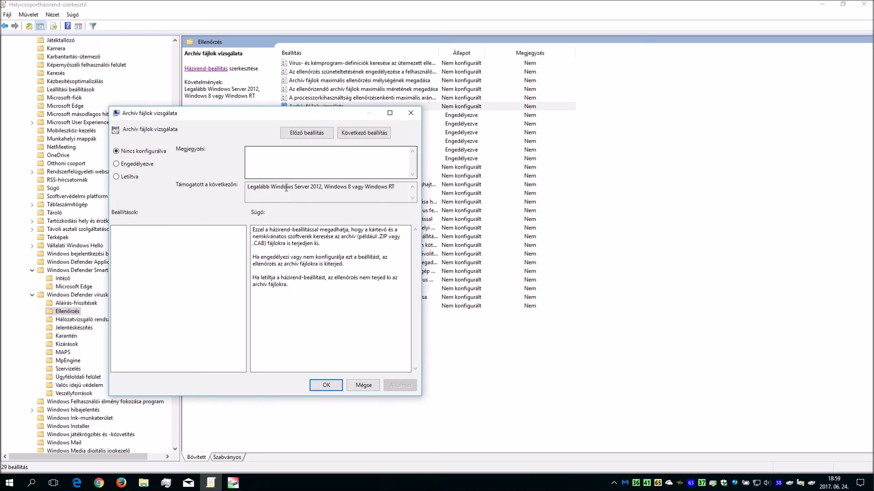
{"action": "left_click", "coordinate": [146, 165]}
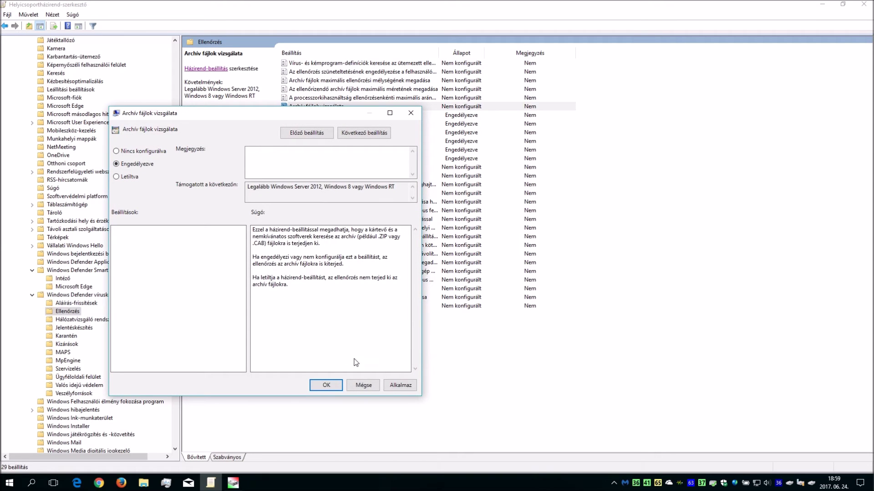
{"action": "left_click", "coordinate": [399, 386]}
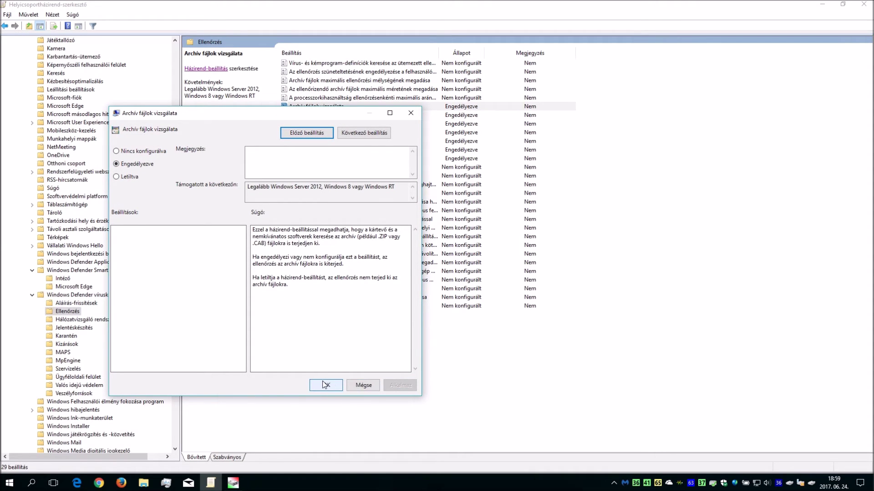
{"action": "left_click", "coordinate": [325, 385]}
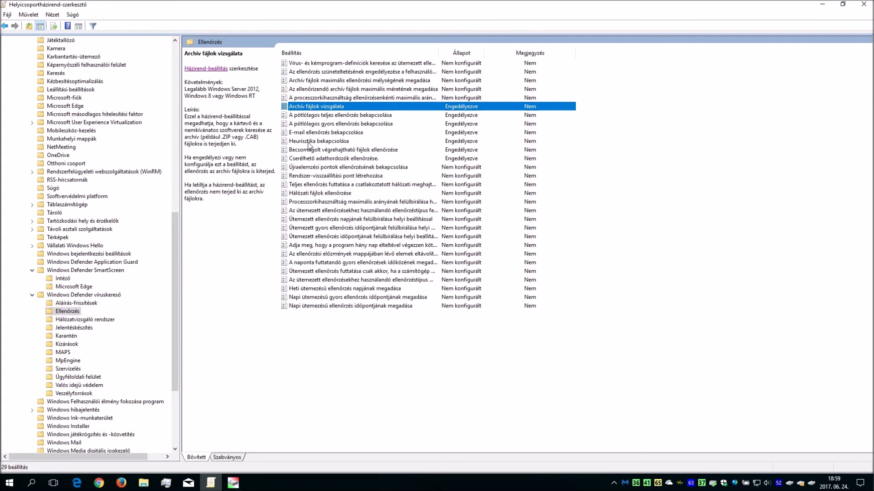
Set the policy "A processzorkihasználtság ellenőrzésenkénti maximális arányának megadása" to Engedélyezve with a value of 80 and apply it
{"action": "left_click", "coordinate": [330, 99]}
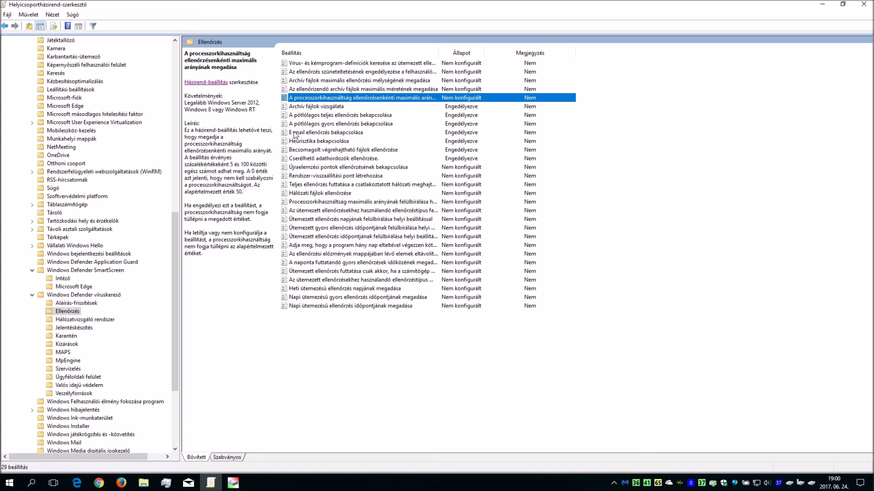
{"action": "left_click", "coordinate": [300, 167]}
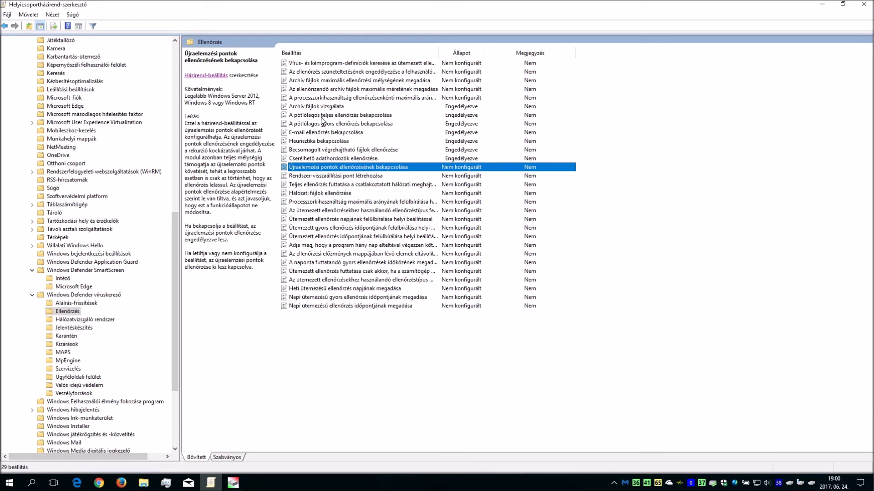
{"action": "left_click", "coordinate": [325, 99]}
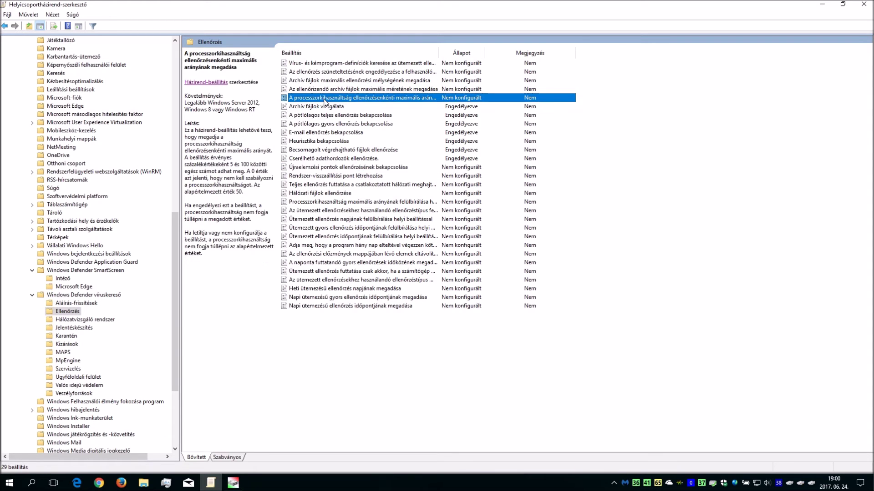
{"action": "double_click", "coordinate": [324, 99]}
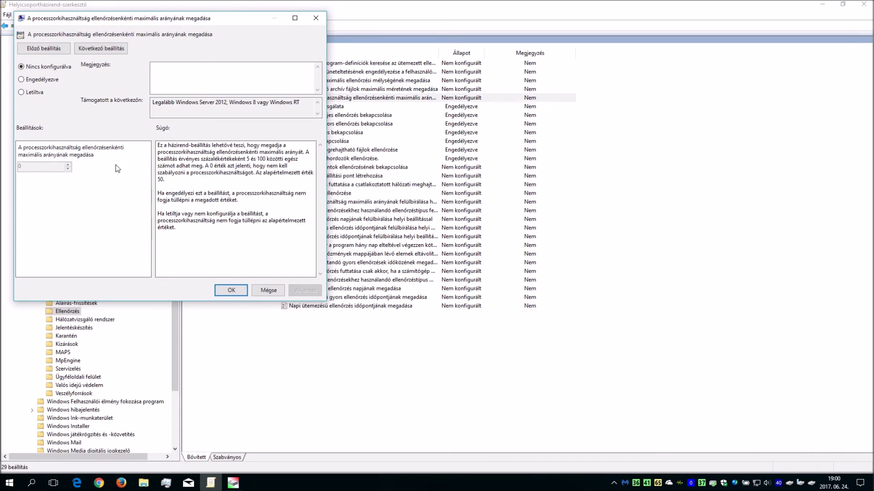
{"action": "left_click", "coordinate": [47, 80]}
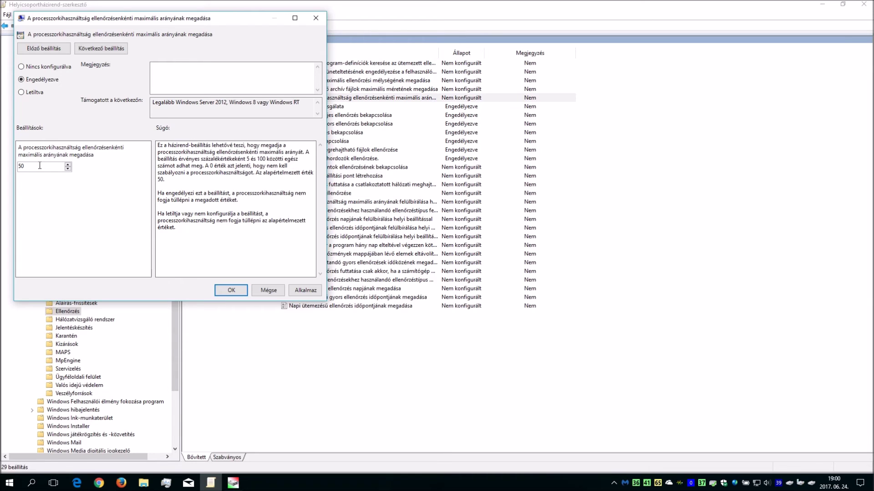
{"action": "left_click_drag", "start_coordinate": [40, 164], "coordinate": [1, 154]}
{"action": "type", "text": "80"}
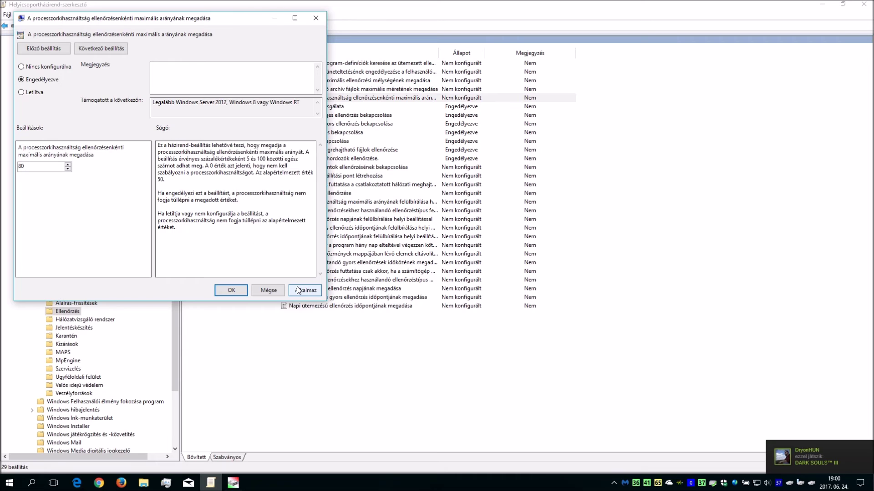
{"action": "left_click", "coordinate": [298, 290]}
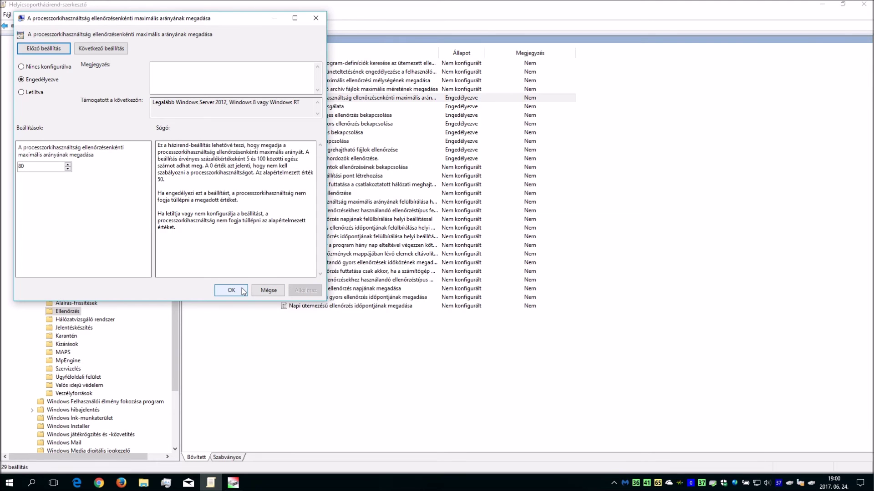
{"action": "left_click", "coordinate": [243, 291]}
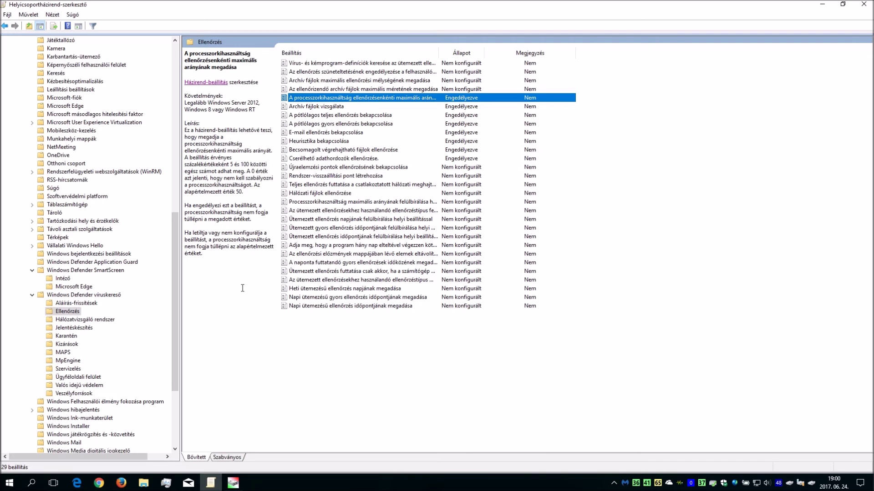
Read the descriptions of the Ellenőrzés policies for reparse points, system restore points, full scans of mapped network drives and daily scan time
{"action": "left_click", "coordinate": [331, 167]}
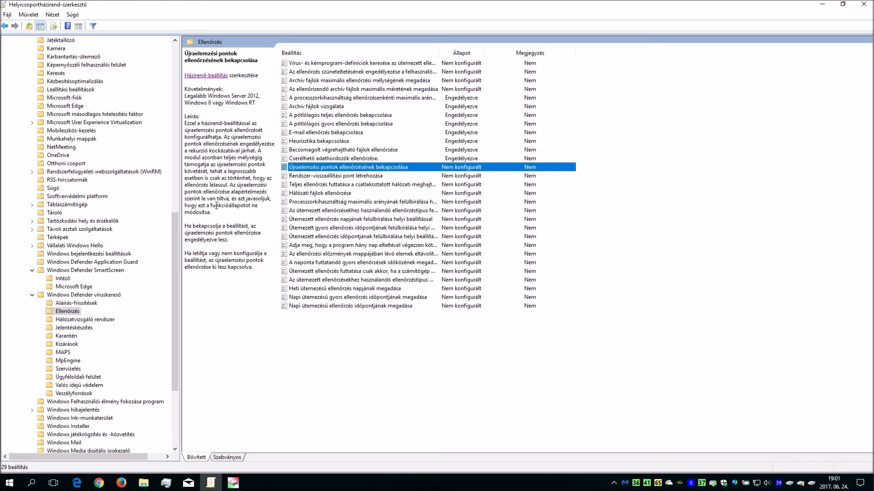
{"action": "left_click", "coordinate": [304, 177]}
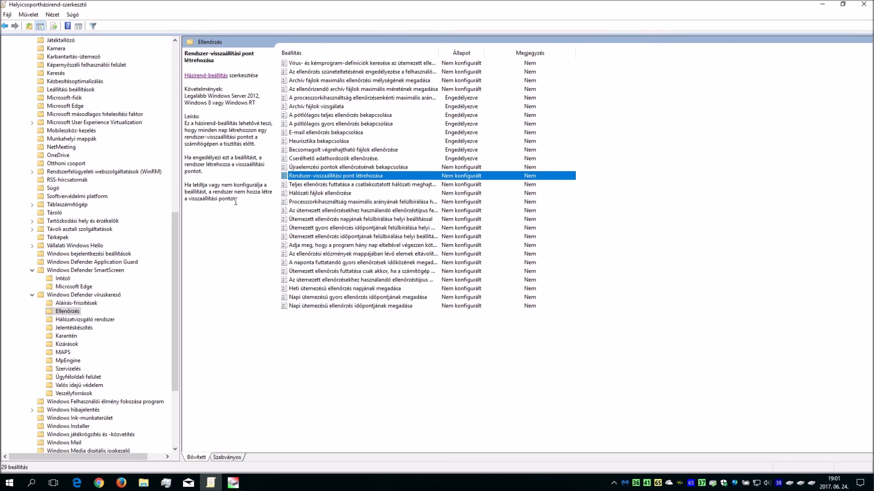
{"action": "left_click", "coordinate": [324, 186]}
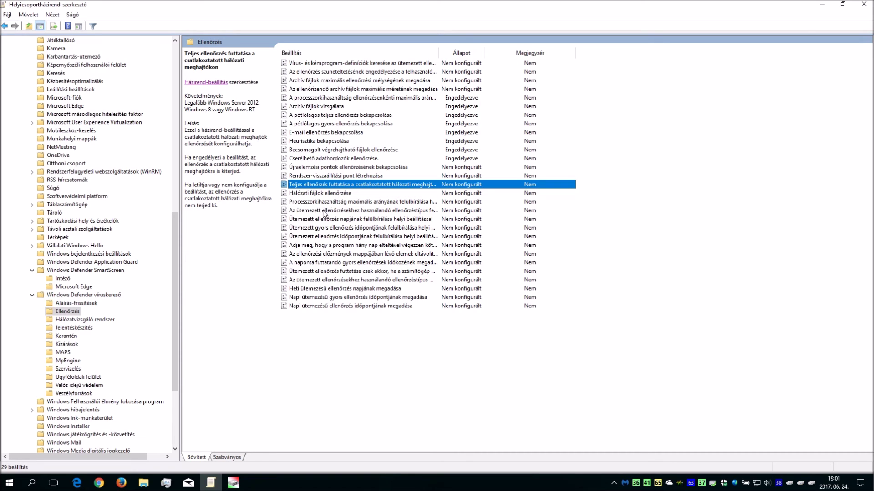
{"action": "left_click", "coordinate": [323, 307]}
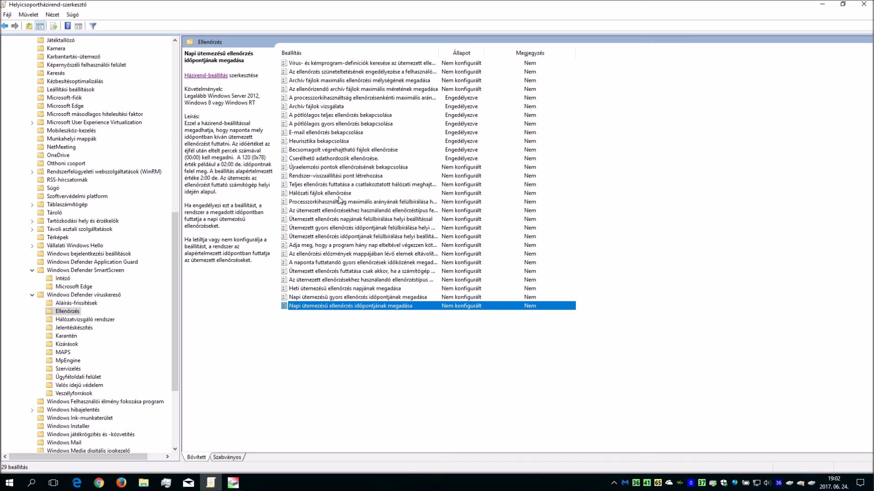
Review the policies in the Aláírás-frissítések, Ellenőrzés, Karantén, Kizárások, Ügyféloldali felület, Valós idejű védelem and Veszélyforrások folders
{"action": "left_click", "coordinate": [77, 303]}
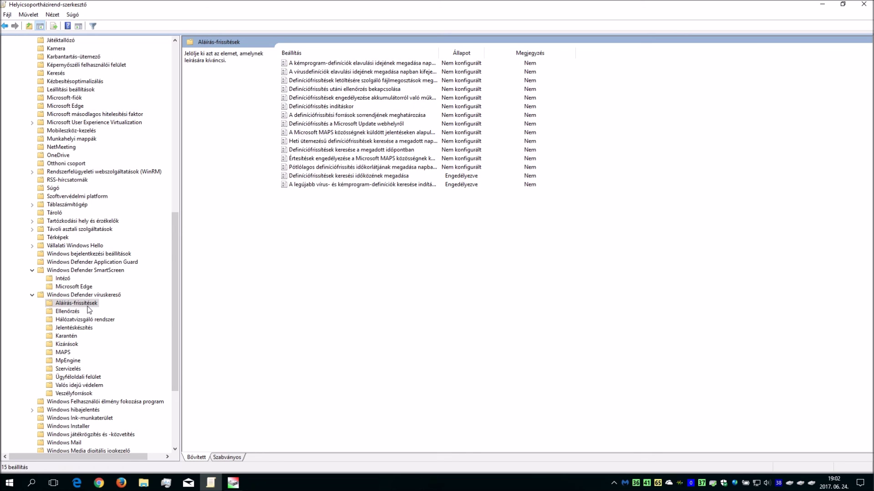
{"action": "left_click", "coordinate": [74, 312]}
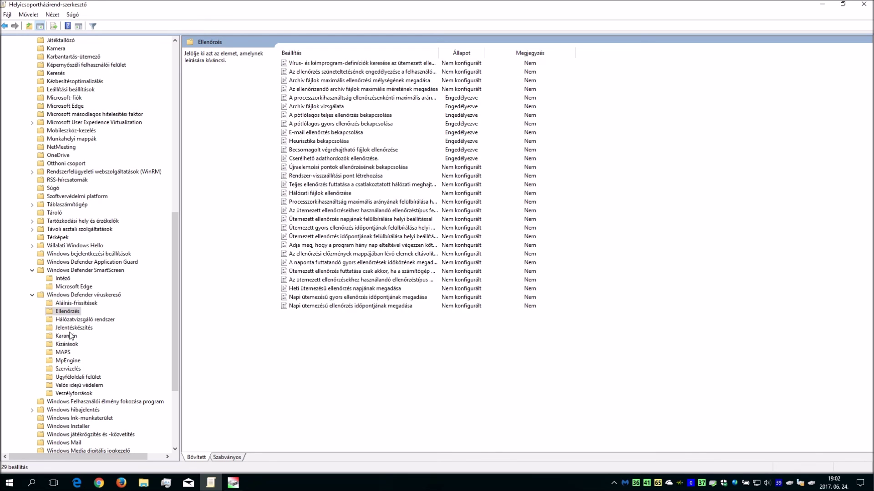
{"action": "left_click", "coordinate": [71, 336]}
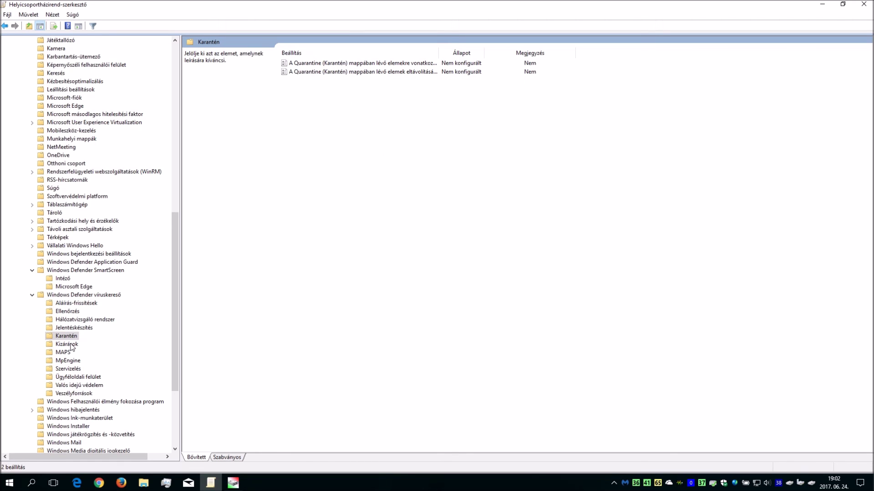
{"action": "left_click", "coordinate": [292, 66]}
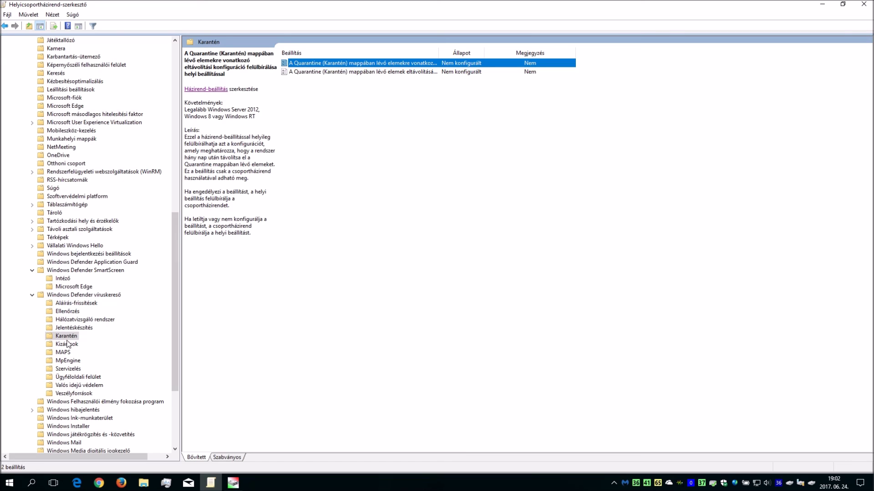
{"action": "left_click", "coordinate": [67, 344]}
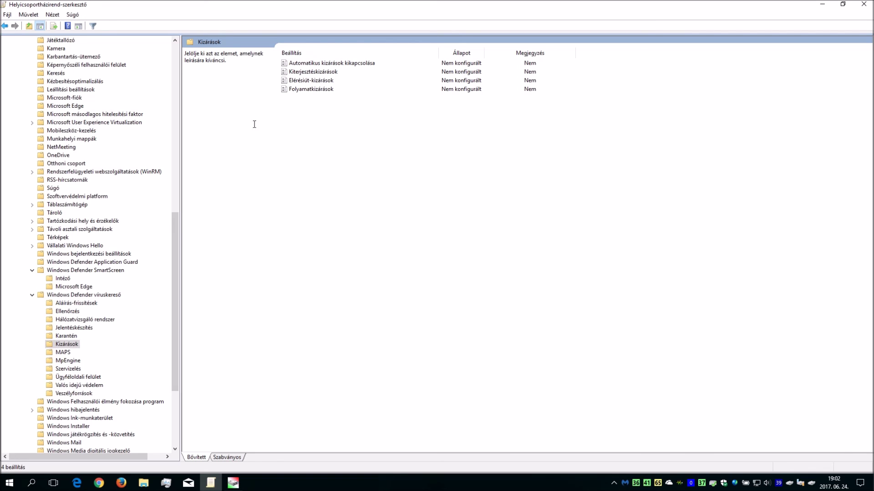
{"action": "left_click", "coordinate": [295, 64]}
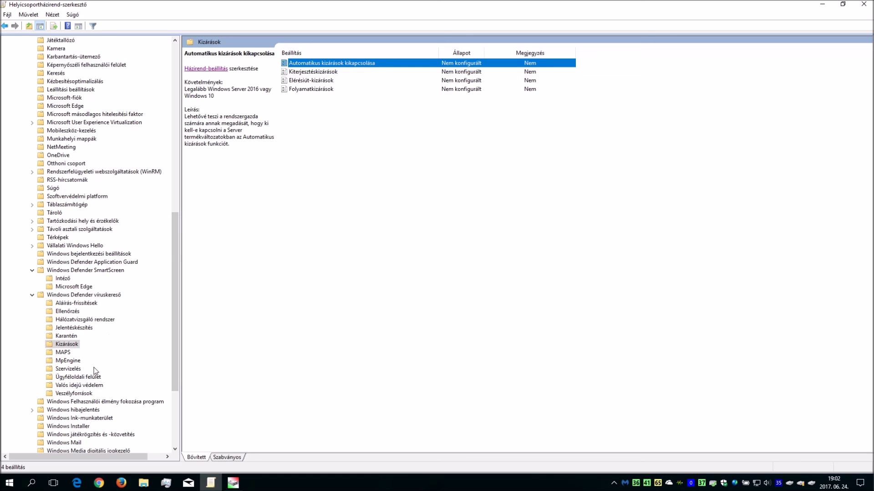
{"action": "left_click", "coordinate": [78, 377]}
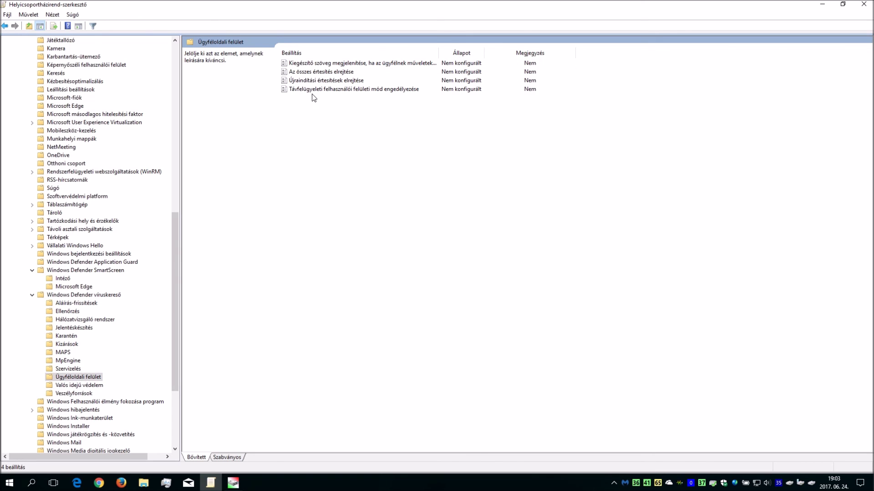
{"action": "left_click", "coordinate": [338, 65]}
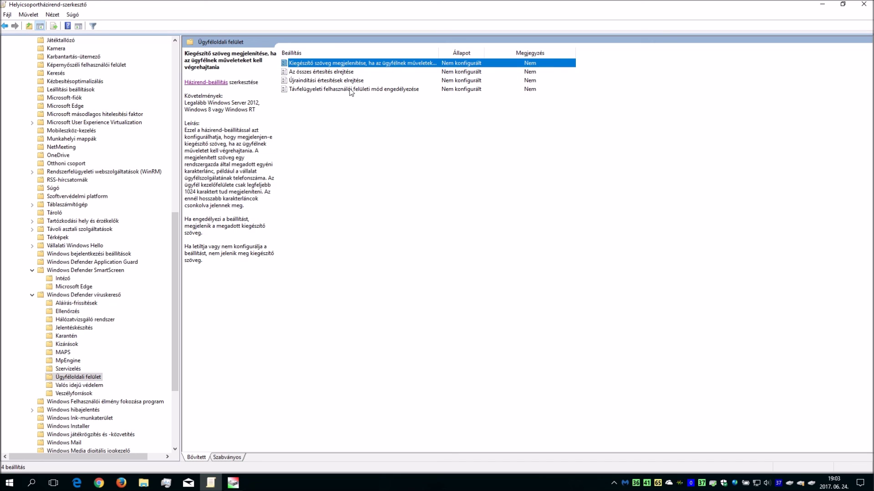
{"action": "left_click", "coordinate": [81, 385]}
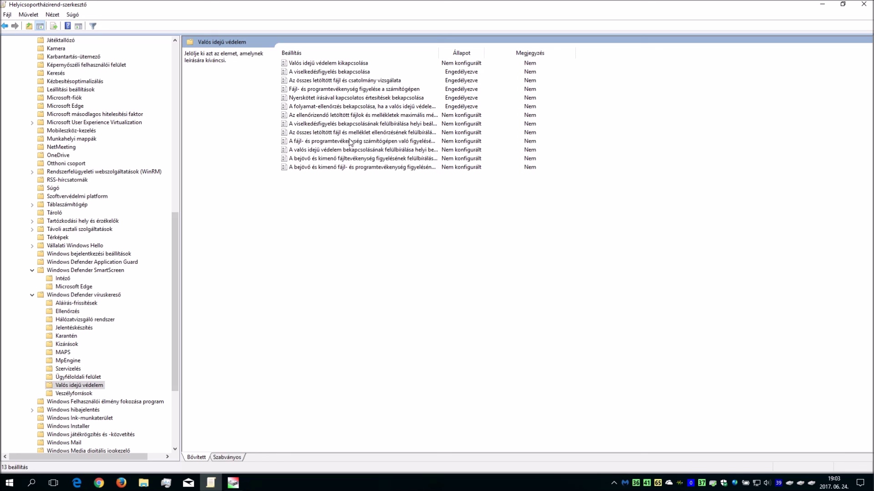
{"action": "left_click", "coordinate": [88, 394]}
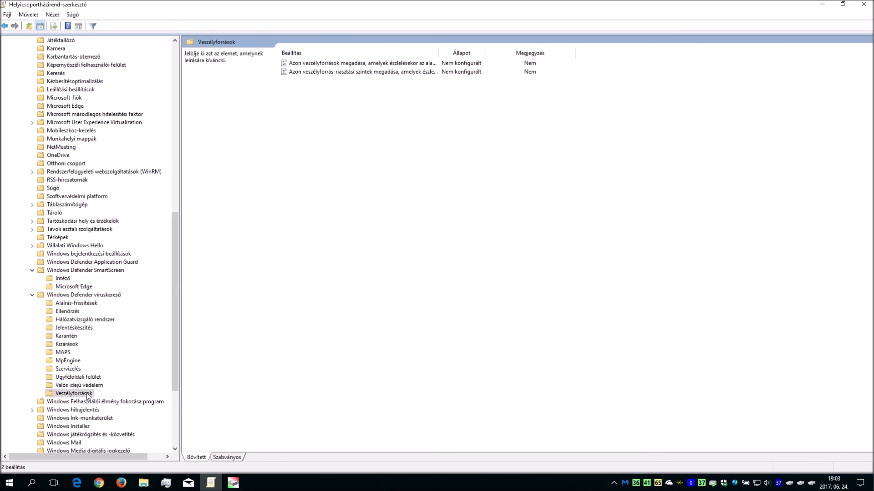